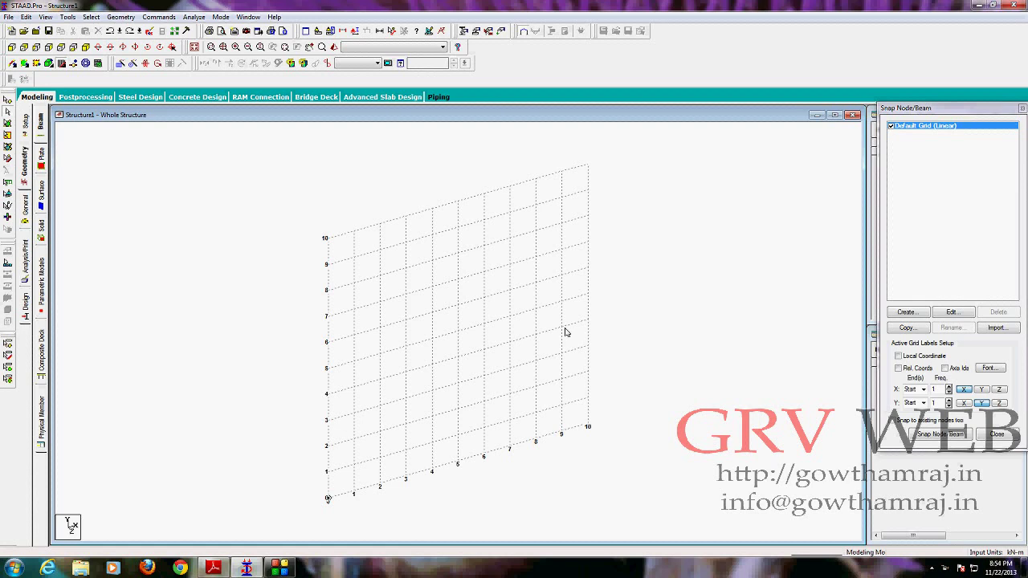
# Restore 'Staad pro material.pdf' in Adobe Reader to view the two-bay frame drawing.
pyautogui.click(216, 568)
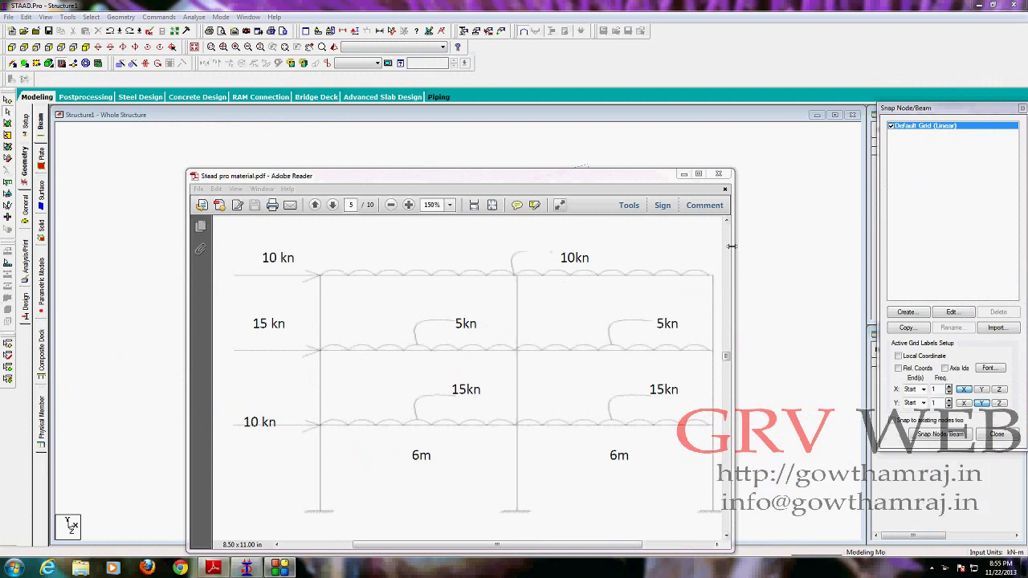
# Minimize Adobe Reader so the empty STAAD.Pro model grid is visible again.
pyautogui.click(683, 175)
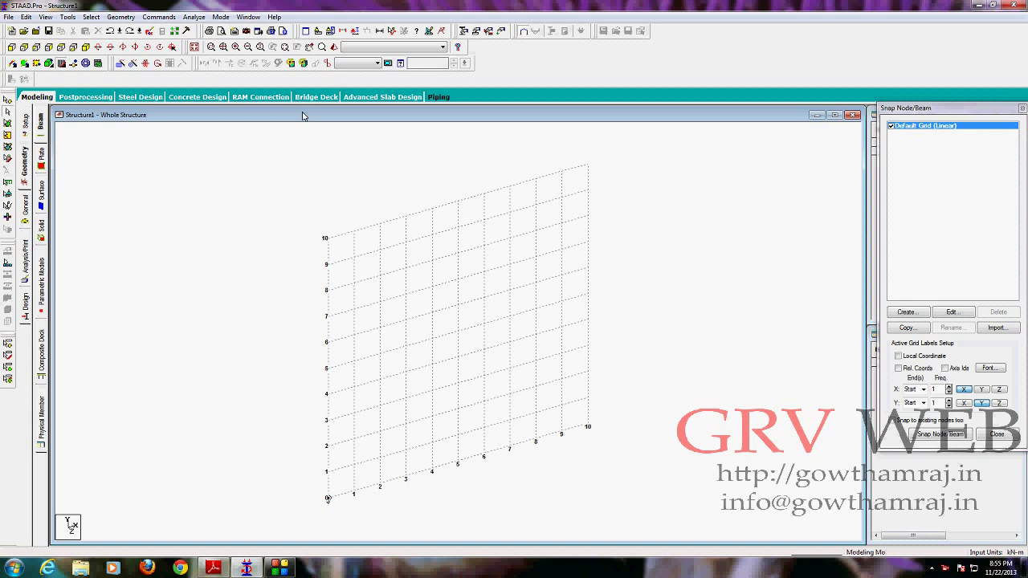
# Create a new Plane structure file named class4 without saving the previous structure.
pyautogui.click(11, 30)
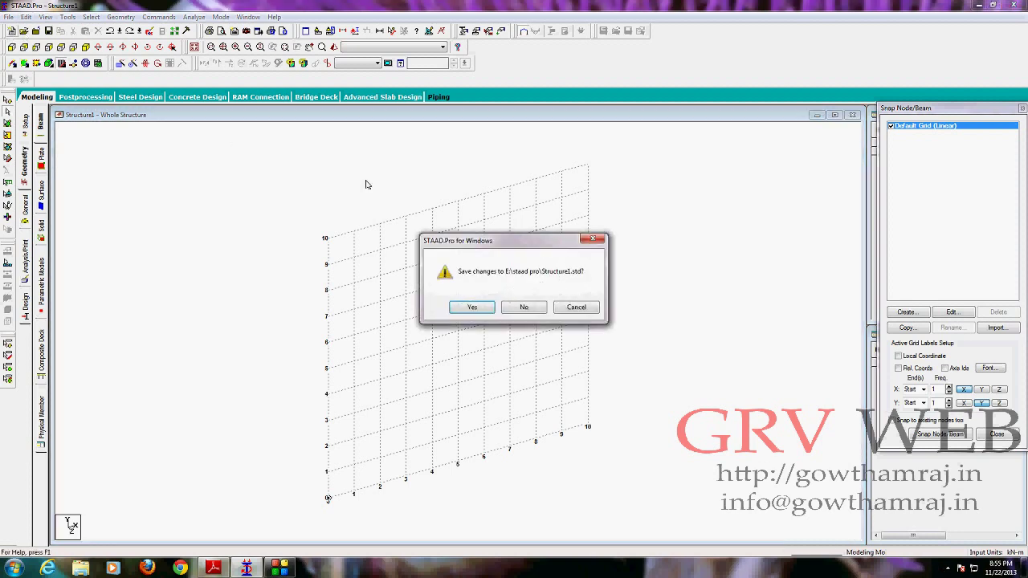
pyautogui.click(524, 307)
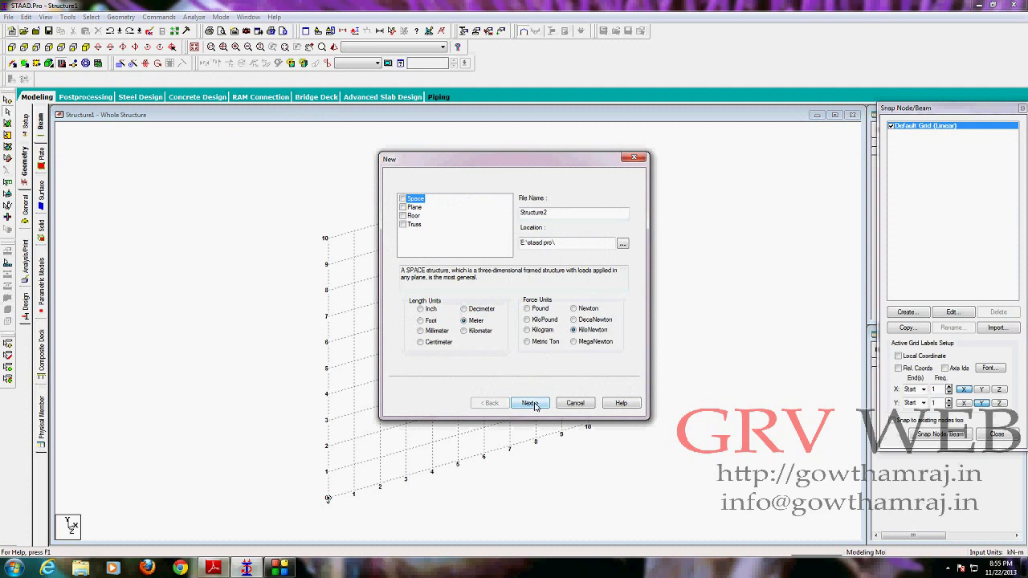
pyautogui.click(412, 207)
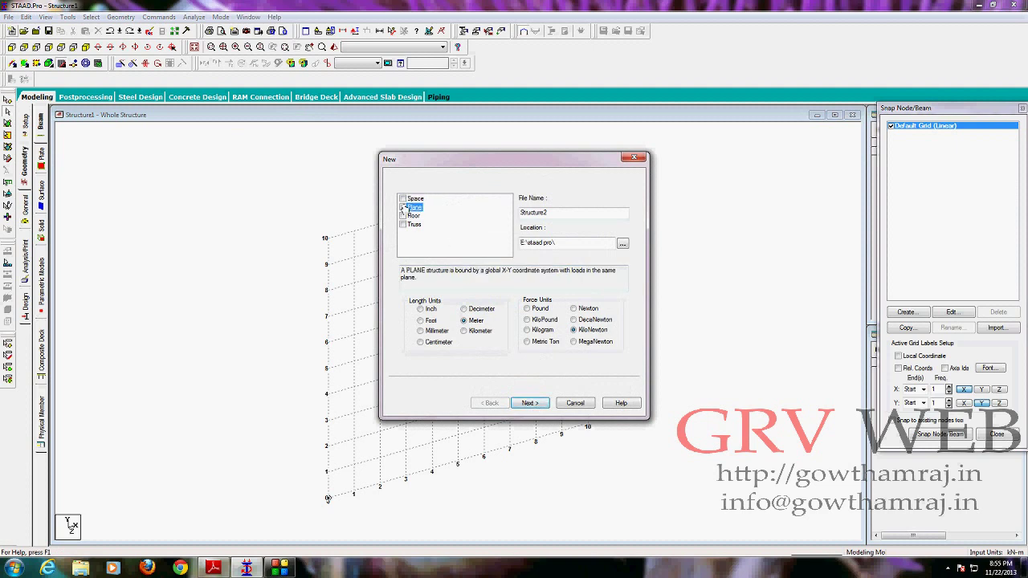
pyautogui.click(552, 213)
pyautogui.doubleClick(551, 213)
pyautogui.write('class4')
pyautogui.click(532, 404)
pyautogui.click(530, 404)
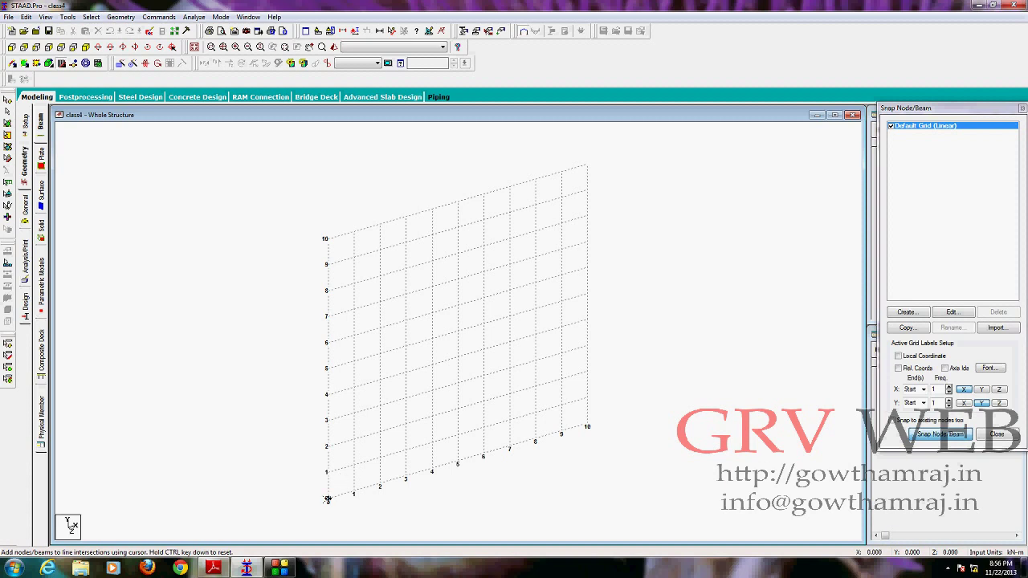
# Draw the portal through (0,0), (0,4), (6,4) and (6,0): two 4 m columns and a 6 m beam.
pyautogui.click(328, 500)
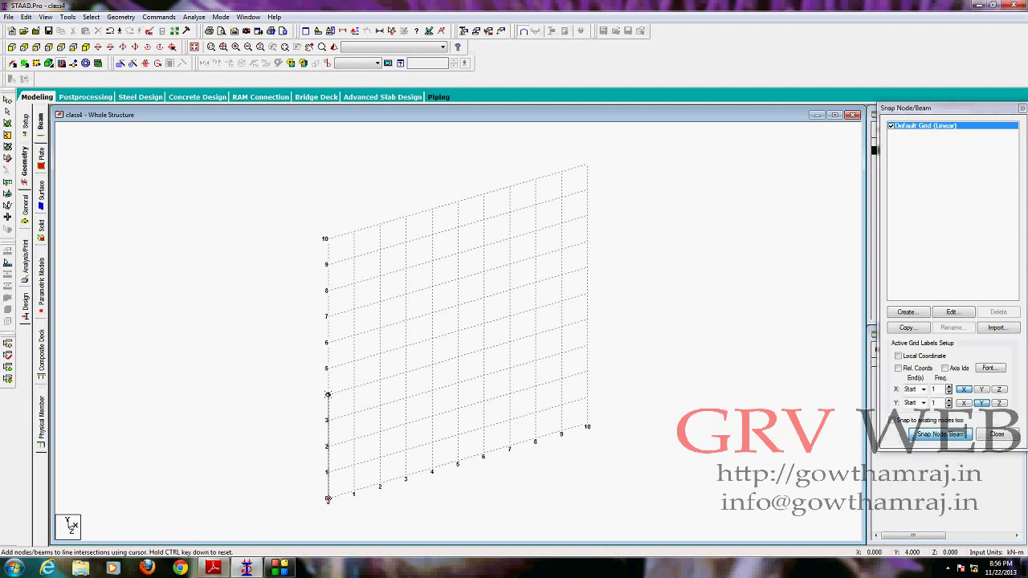
pyautogui.click(328, 395)
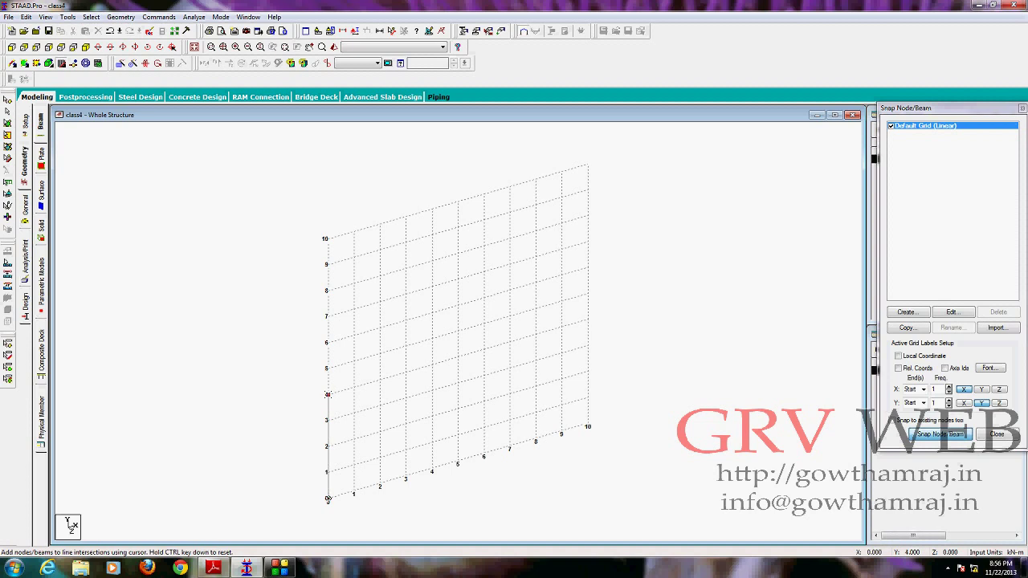
pyautogui.click(484, 350)
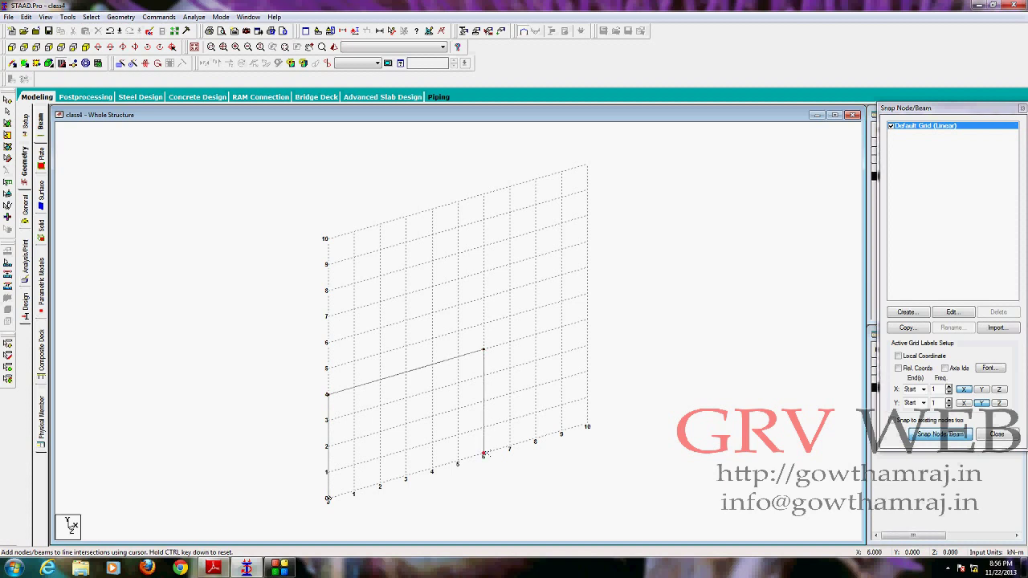
pyautogui.click(485, 455)
pyautogui.press('Escape')
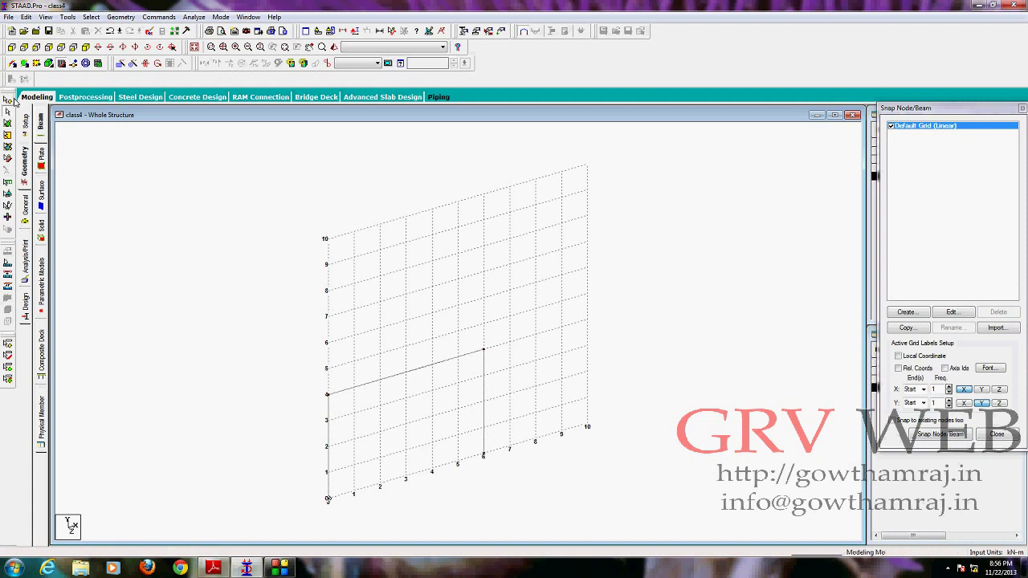
# Switch to front view and select the top beam and right column for copying.
pyautogui.click(11, 47)
pyautogui.click(62, 64)
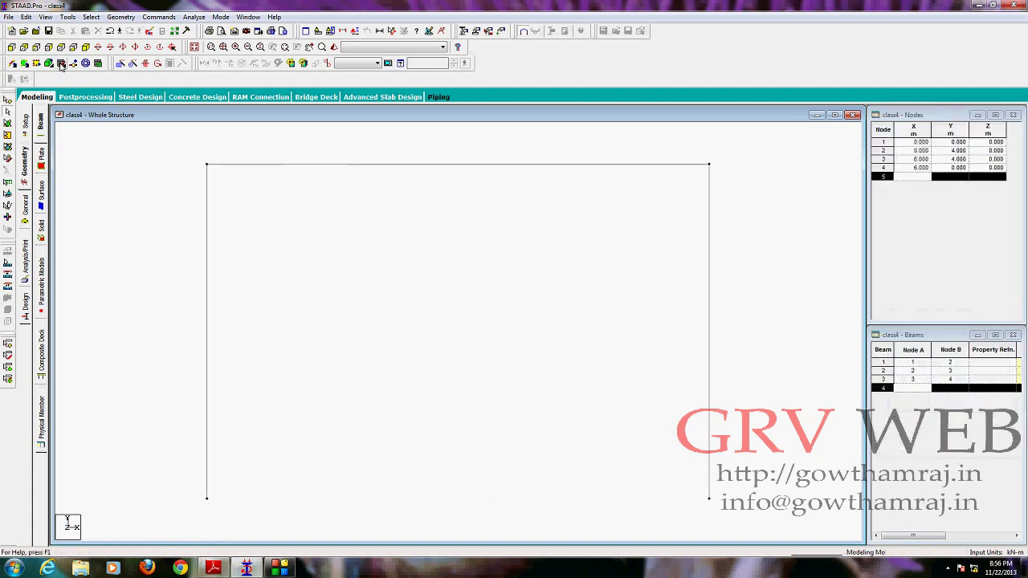
pyautogui.click(343, 165)
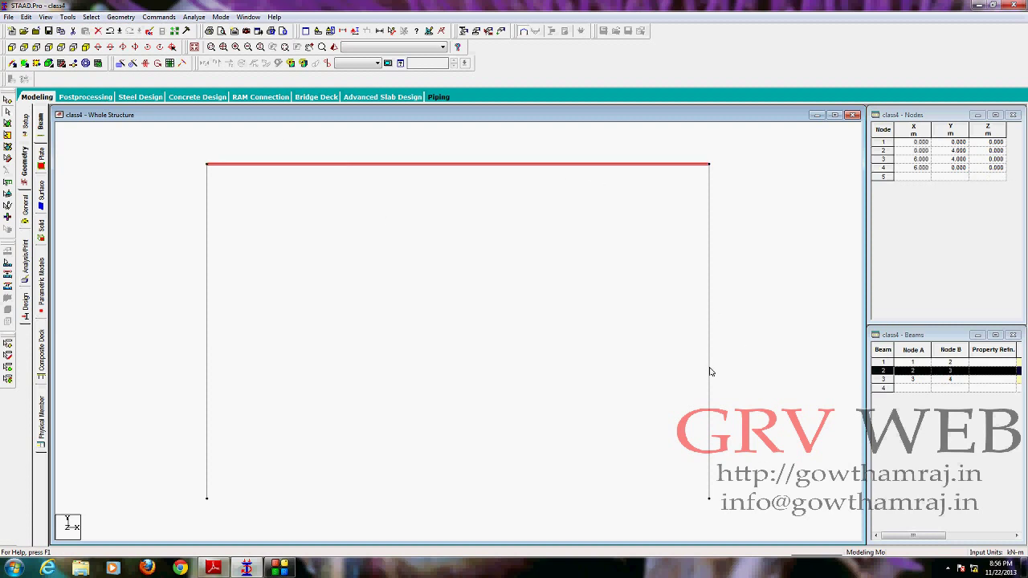
pyautogui.keyDown('ctrl'); pyautogui.click(709, 304); pyautogui.keyUp('ctrl')
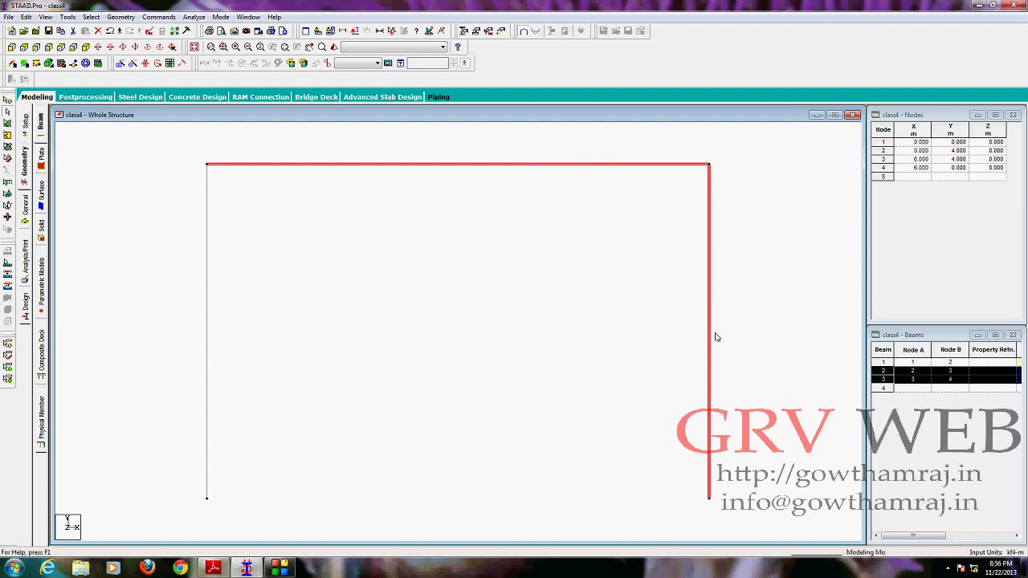
pyautogui.click(121, 63)
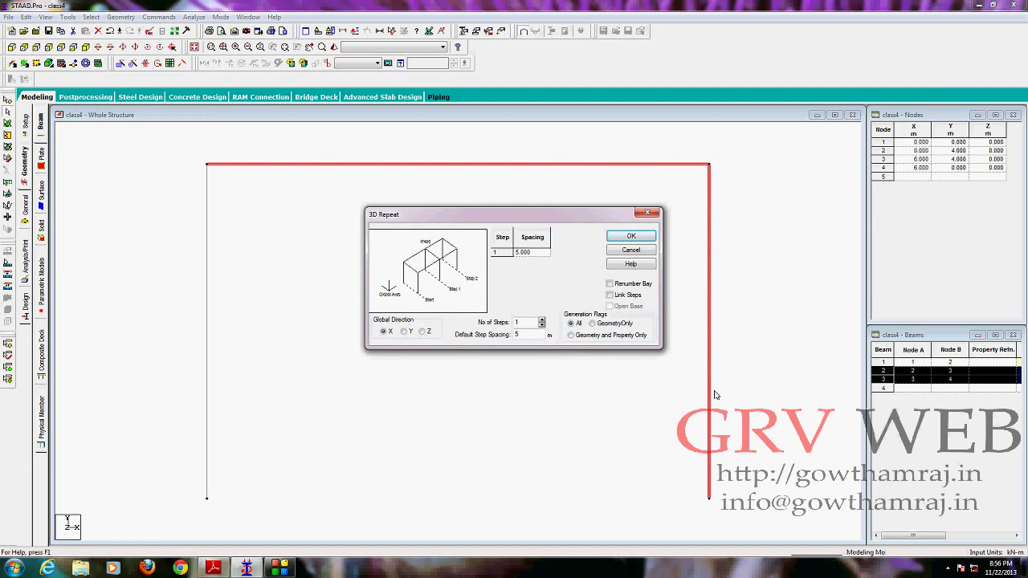
# Translationally repeat the beam and column 6 m along X with Link Steps ticked.
pyautogui.doubleClick(526, 336)
pyautogui.write('6')
pyautogui.click(610, 296)
pyautogui.click(632, 236)
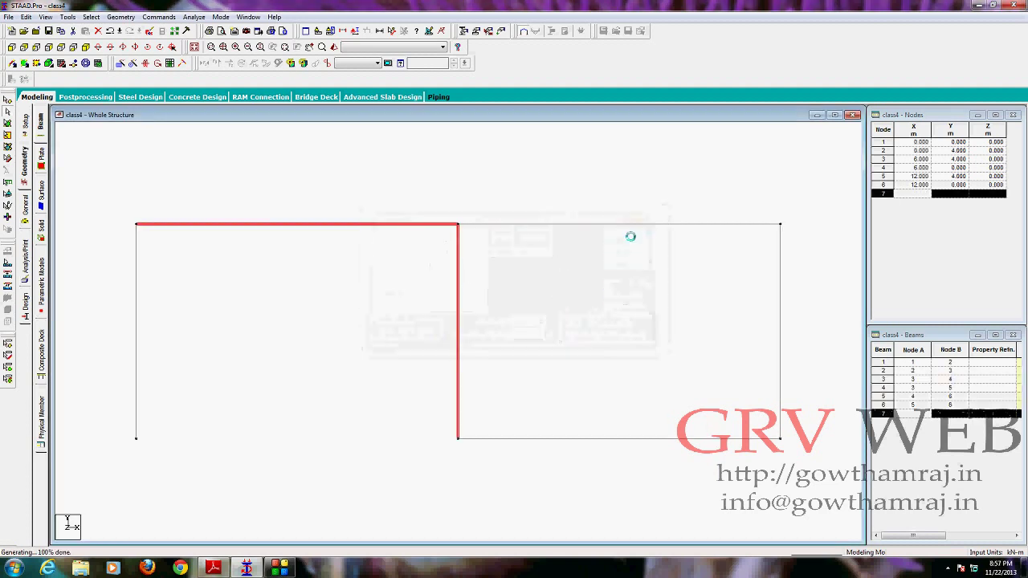
# Delete the unwanted ground beam 5 and select the whole frame.
pyautogui.click(602, 439)
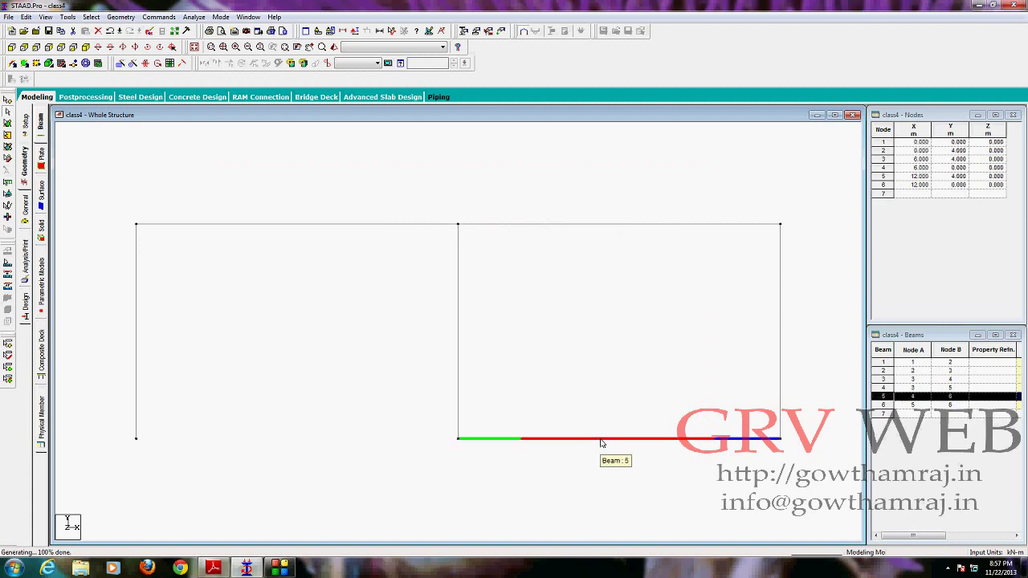
pyautogui.press('Delete')
pyautogui.click(551, 307)
pyautogui.hotkey('ctrl', 'a')
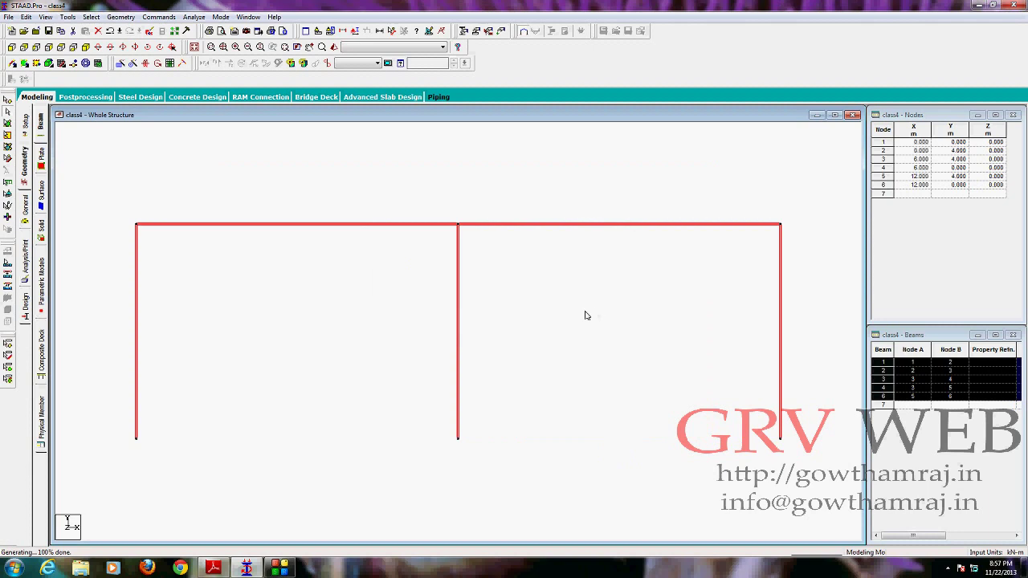
# Repeat the storey 2 steps in Y at 4 m spacing, then clear the selection.
pyautogui.click(122, 65)
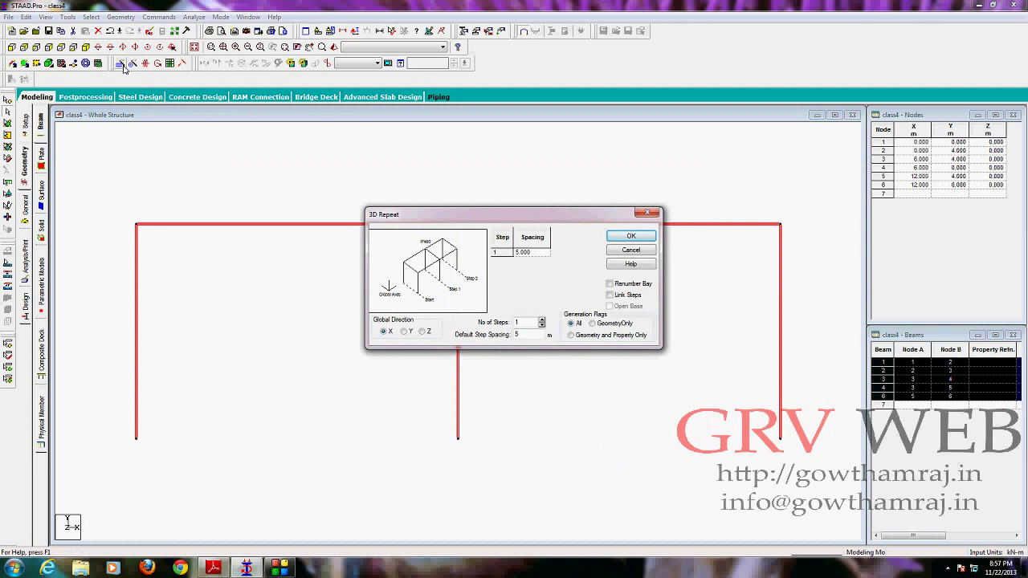
pyautogui.click(403, 333)
pyautogui.doubleClick(528, 322)
pyautogui.write('2')
pyautogui.doubleClick(519, 335)
pyautogui.write('4')
pyautogui.click(623, 239)
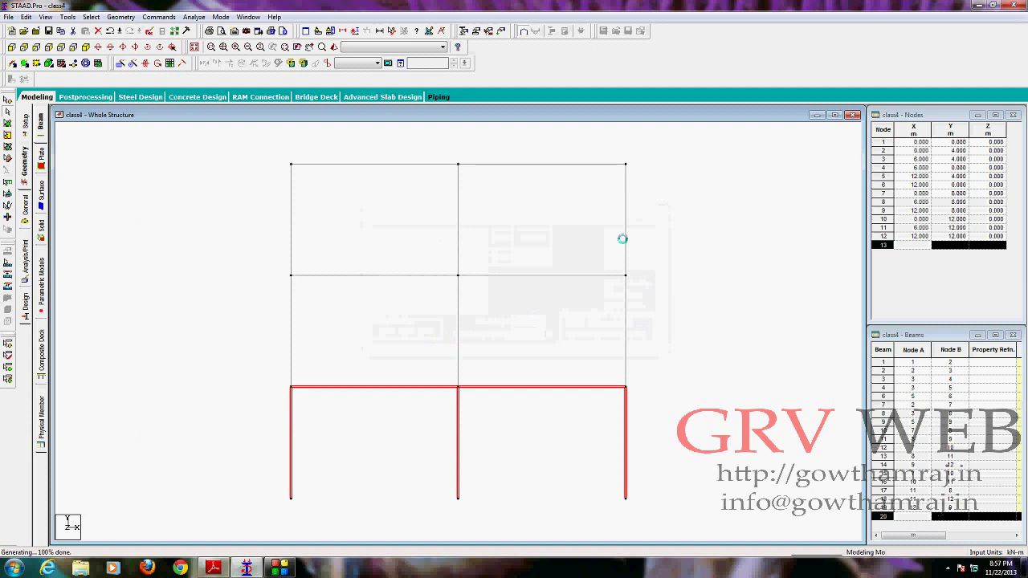
pyautogui.click(689, 332)
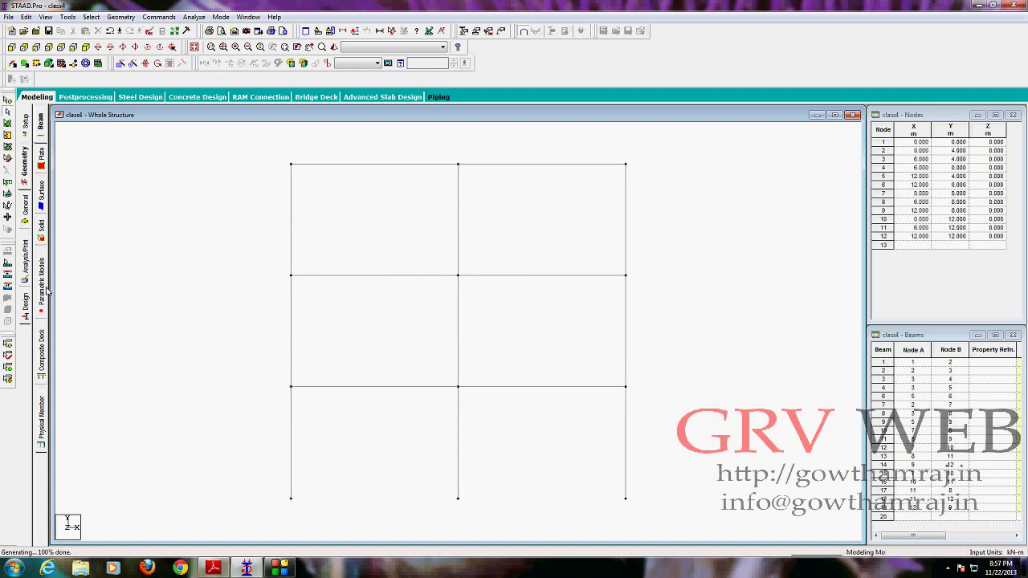
# Define a concrete Rectangle section with YD 0.4 and ZD 0.3.
pyautogui.click(31, 210)
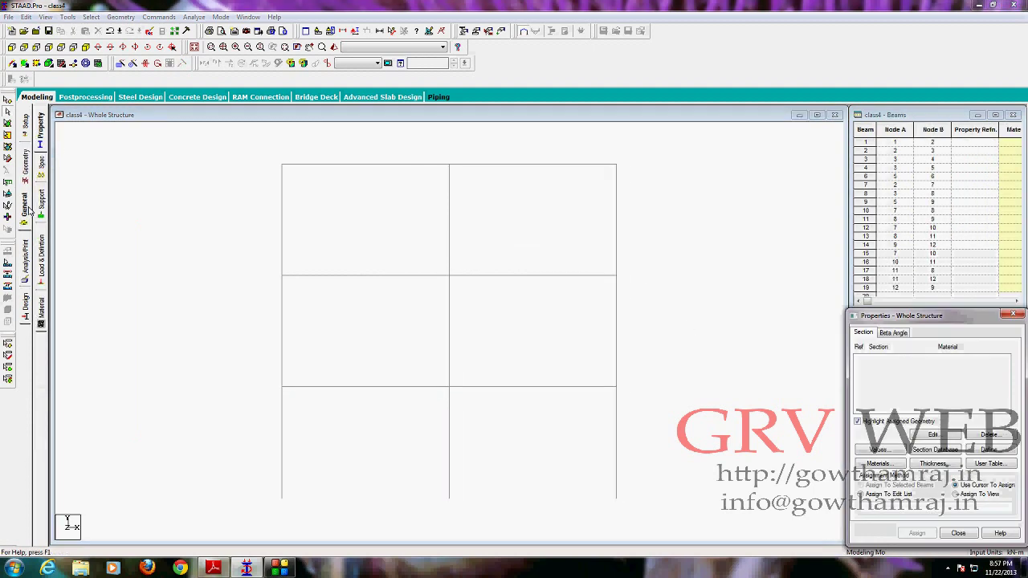
pyautogui.click(1000, 452)
pyautogui.moveTo(394, 178); pyautogui.dragTo(573, 174)
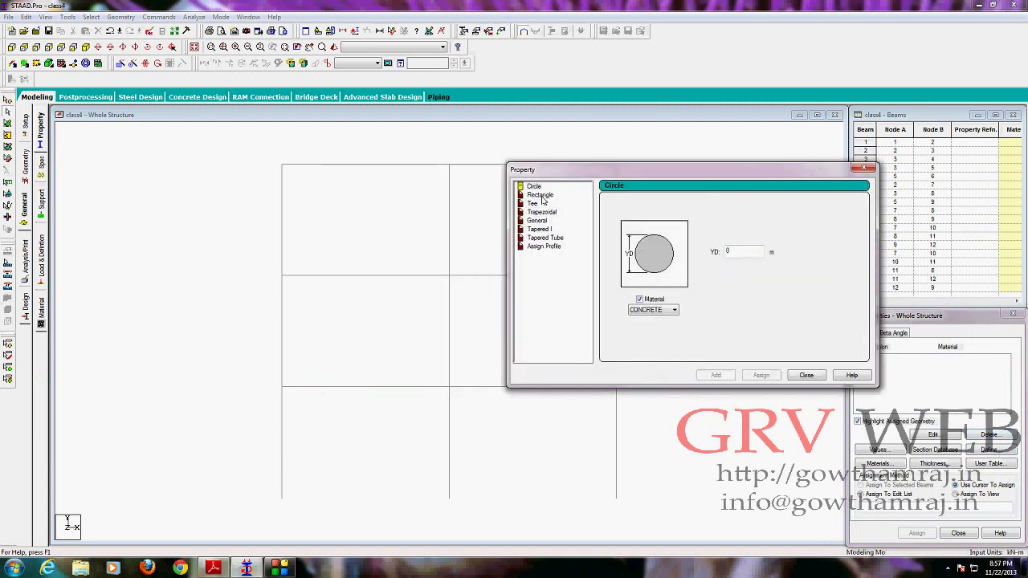
pyautogui.click(541, 196)
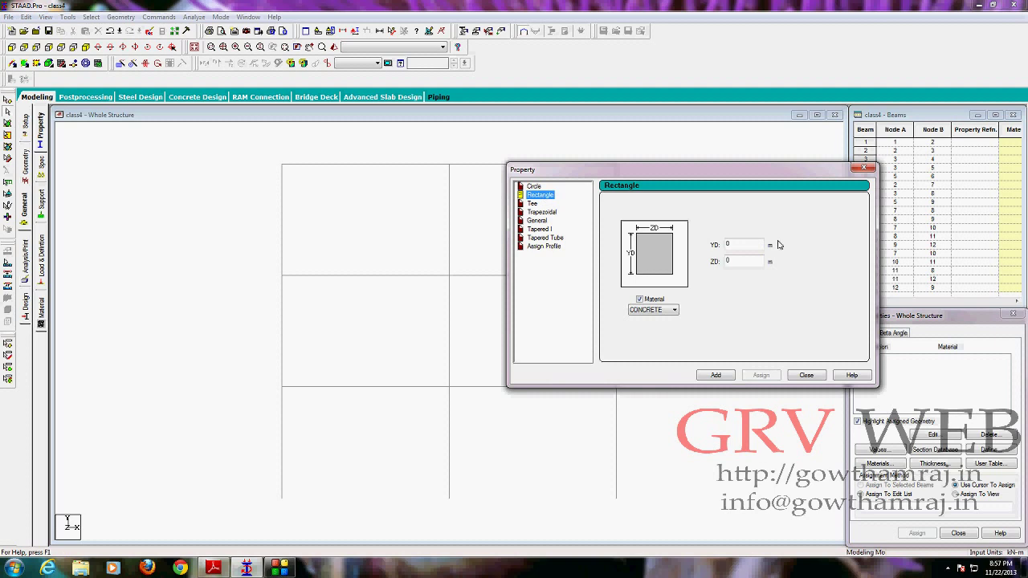
pyautogui.click(728, 244)
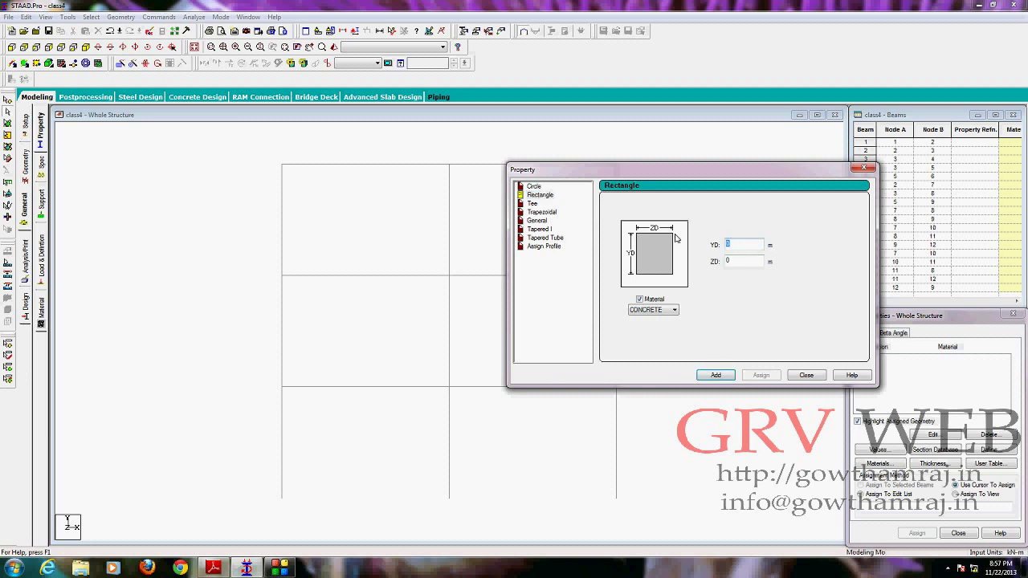
pyautogui.write('0')
pyautogui.press('Tab')
pyautogui.write('0')
pyautogui.click(716, 375)
pyautogui.click(805, 375)
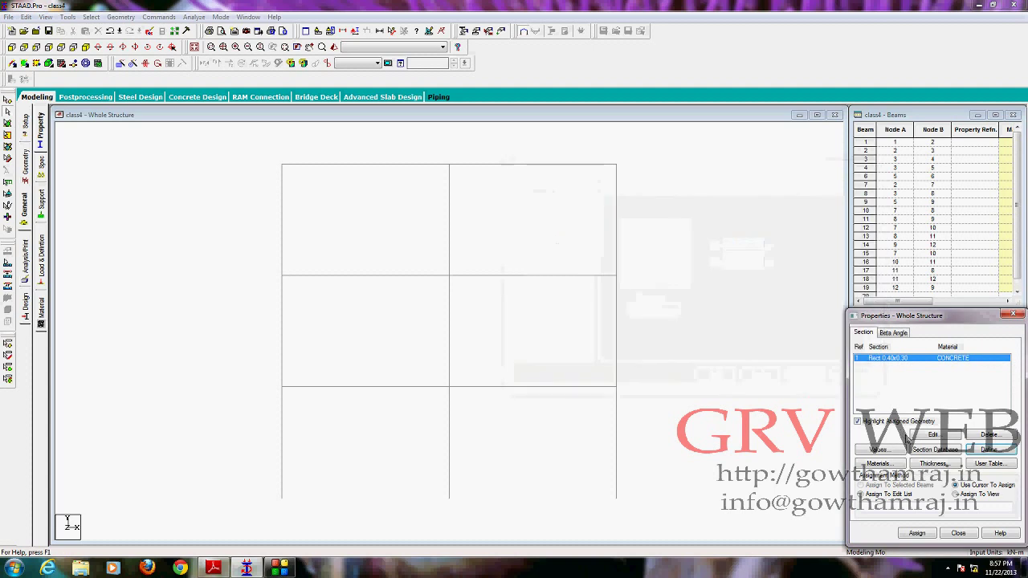
# Define a second concrete Rectangle section with YD 0.3 and ZD 0.23.
pyautogui.click(988, 450)
pyautogui.click(357, 200)
pyautogui.click(570, 252)
pyautogui.write('0.3')
pyautogui.press('Tab')
pyautogui.write('0.23')
pyautogui.click(535, 379)
pyautogui.click(634, 379)
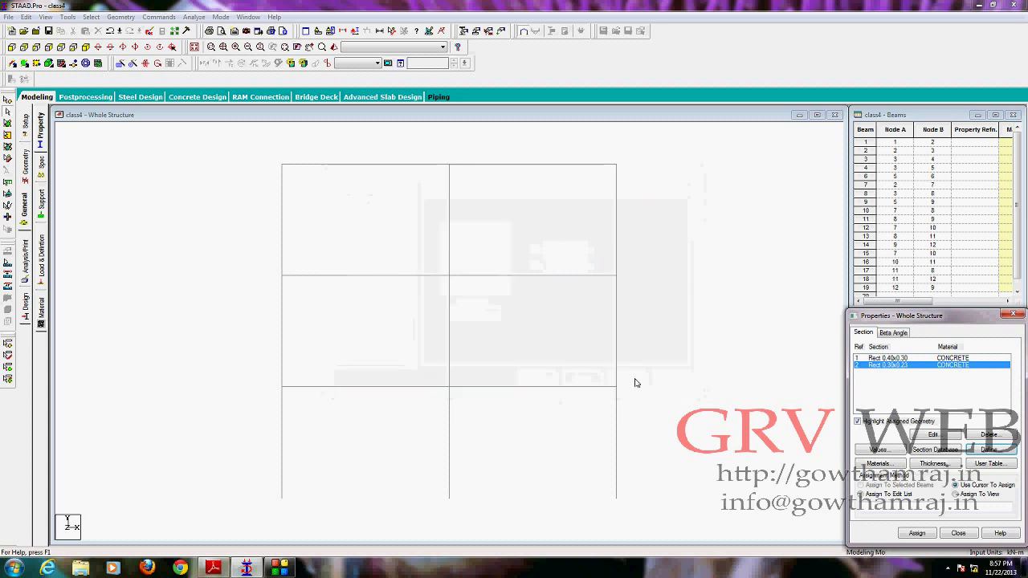
# Assign Rect 0.40x0.30 to all nine columns, selected as beams parallel to Y.
pyautogui.click(901, 358)
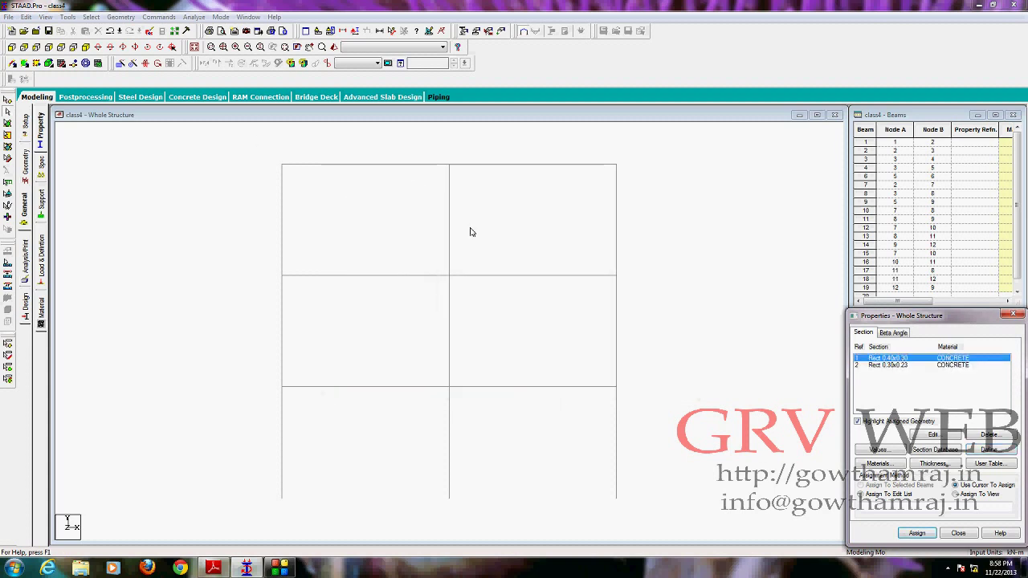
pyautogui.click(98, 6)
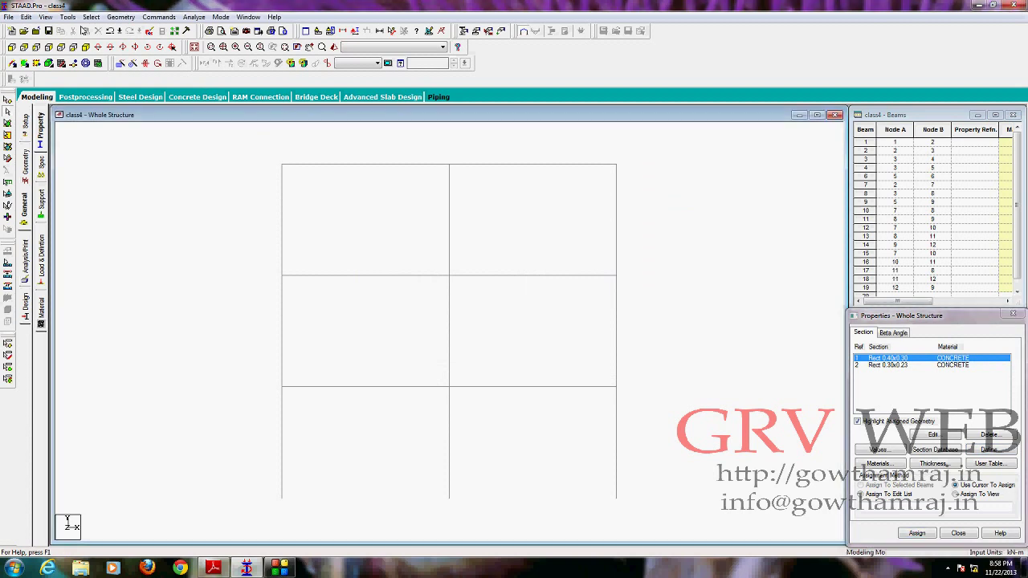
pyautogui.click(94, 17)
pyautogui.moveTo(153, 210)
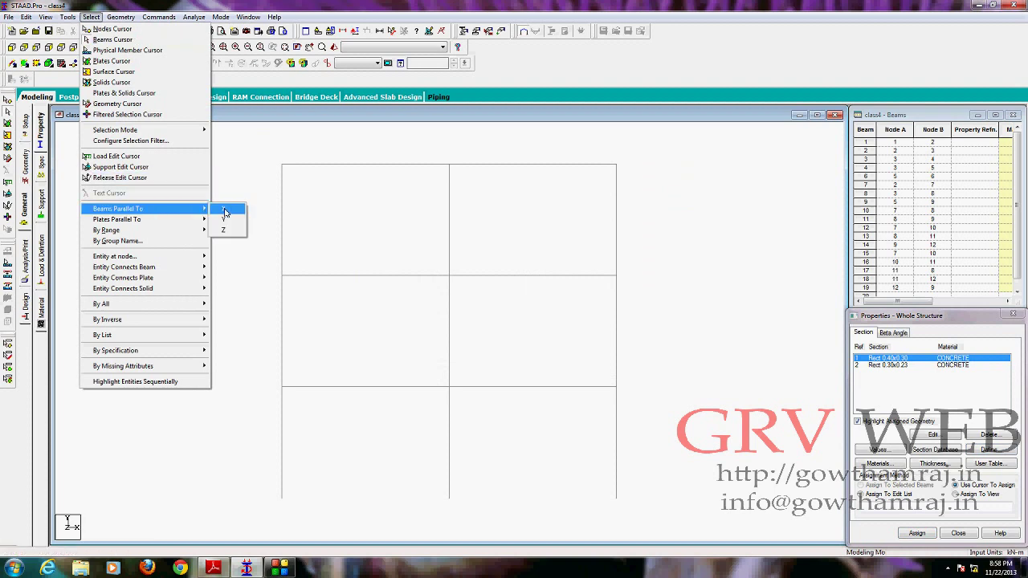
pyautogui.click(228, 221)
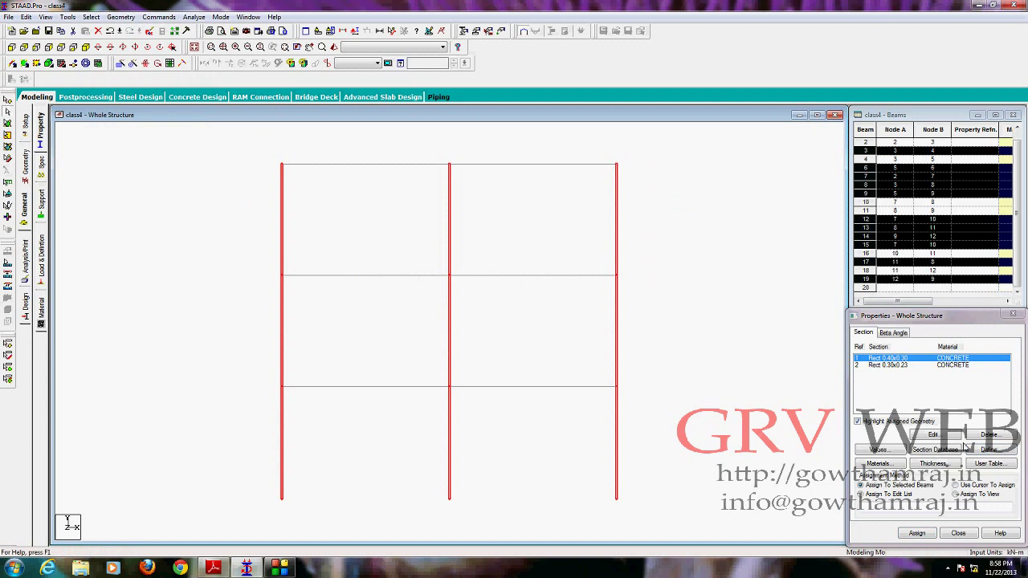
pyautogui.click(917, 533)
pyautogui.click(944, 458)
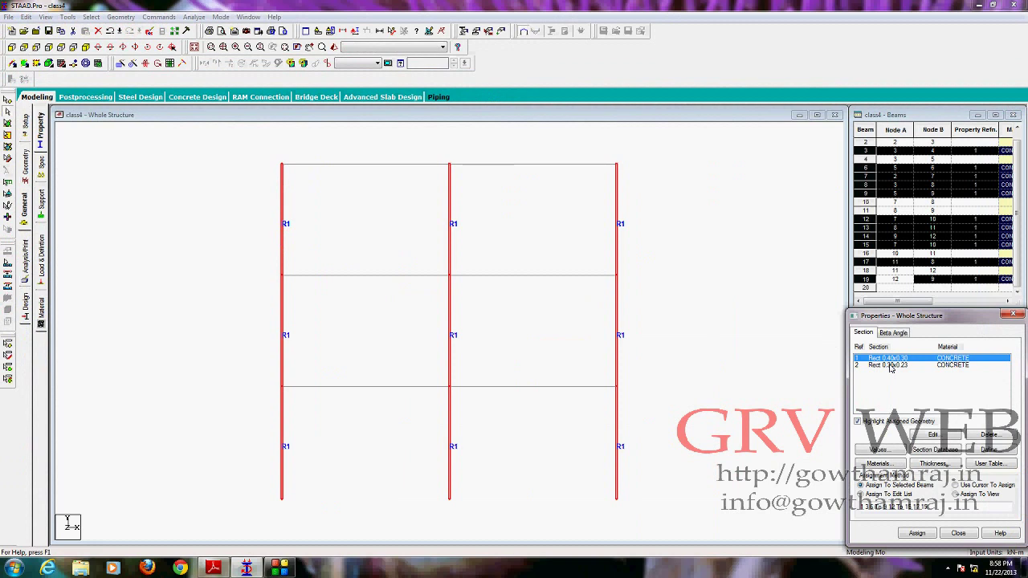
pyautogui.click(890, 365)
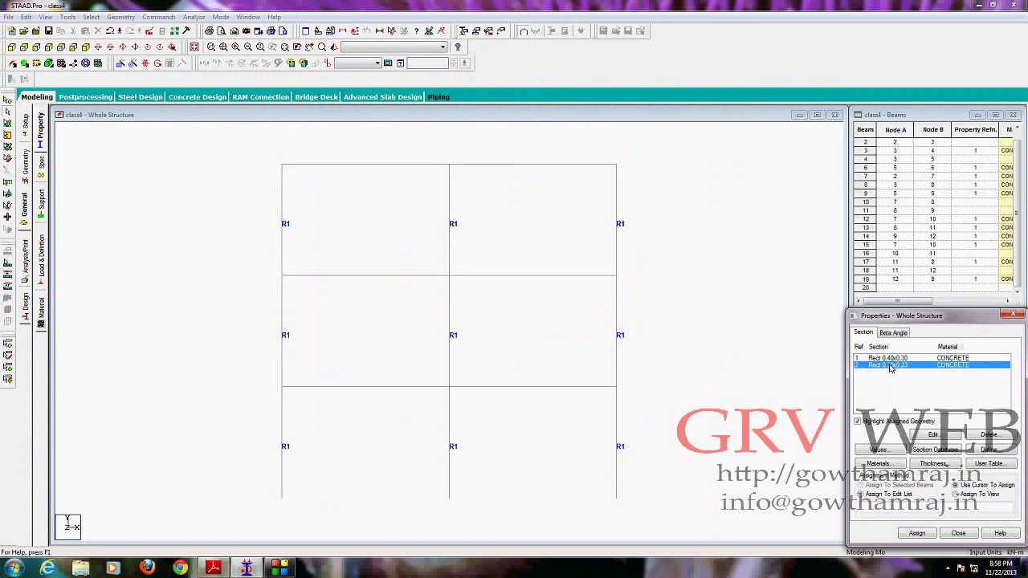
# Assign Rect 0.30x0.23 to all six beams, selected as beams parallel to X.
pyautogui.click(92, 18)
pyautogui.moveTo(120, 209)
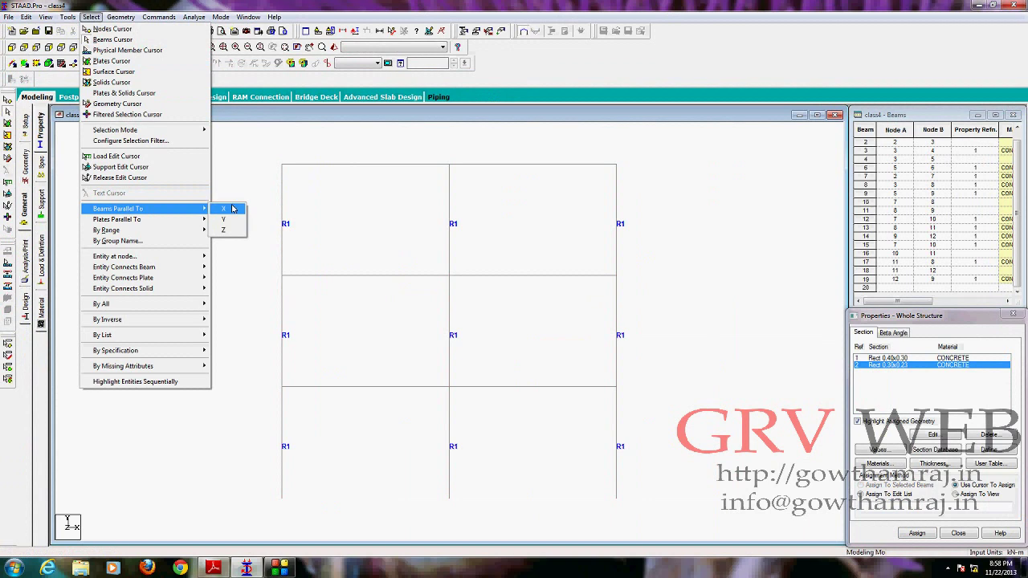
pyautogui.click(232, 209)
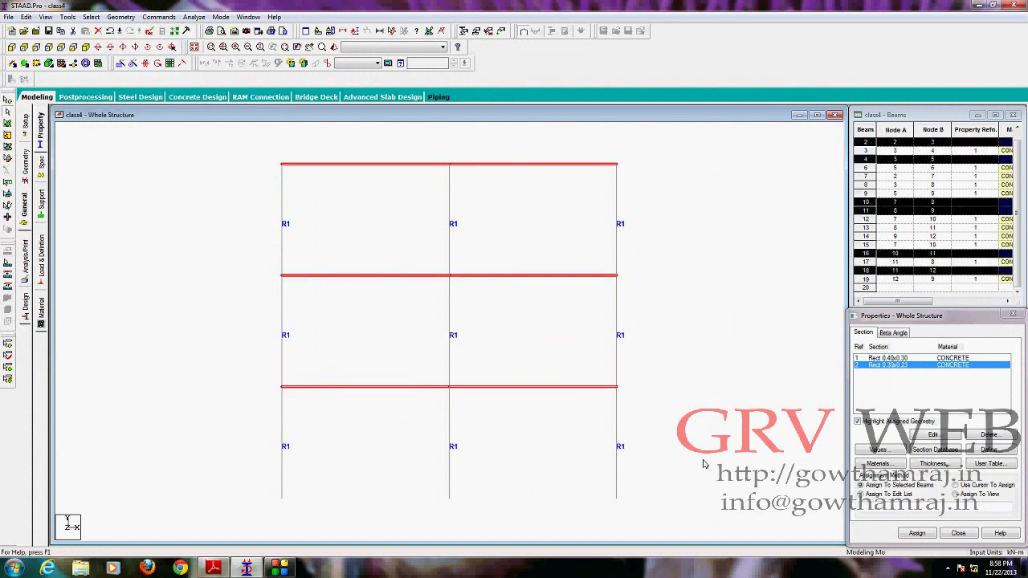
pyautogui.click(917, 533)
pyautogui.click(955, 458)
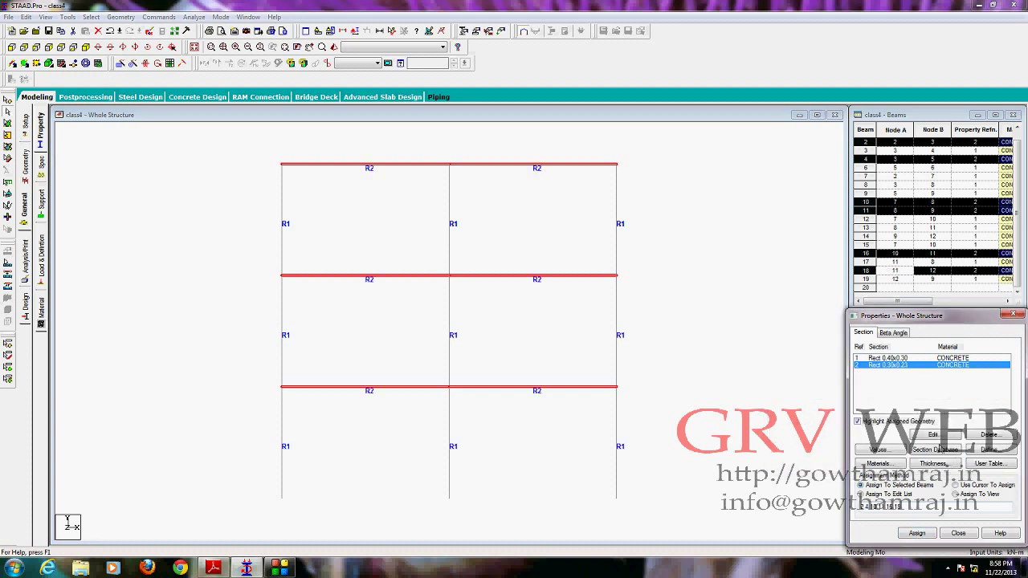
# Clear the selection and pick the top-left roof beam.
pyautogui.click(272, 226)
pyautogui.click(285, 226)
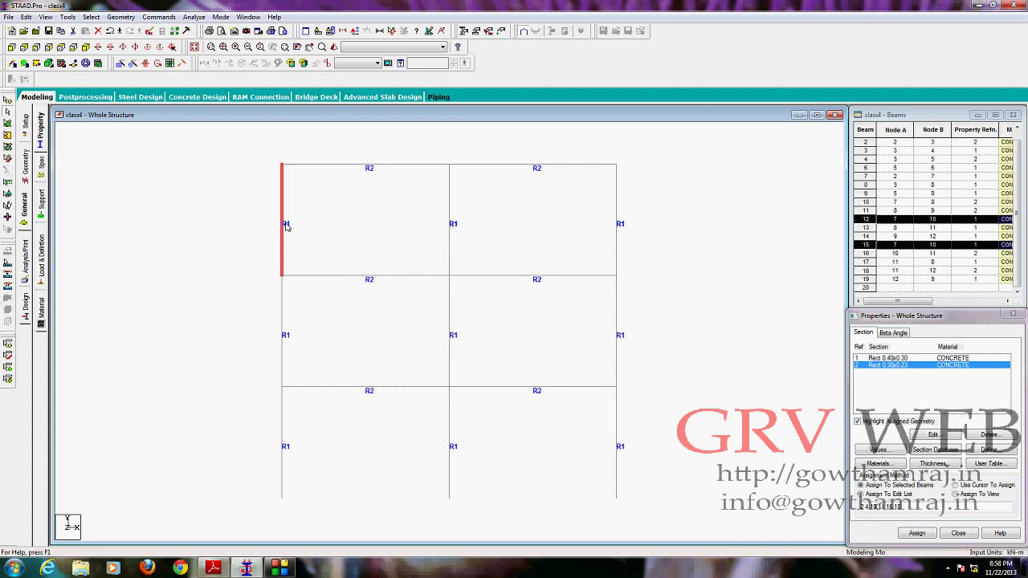
pyautogui.click(366, 165)
# Create a new Fixed support, S2, on the Support page.
pyautogui.click(41, 204)
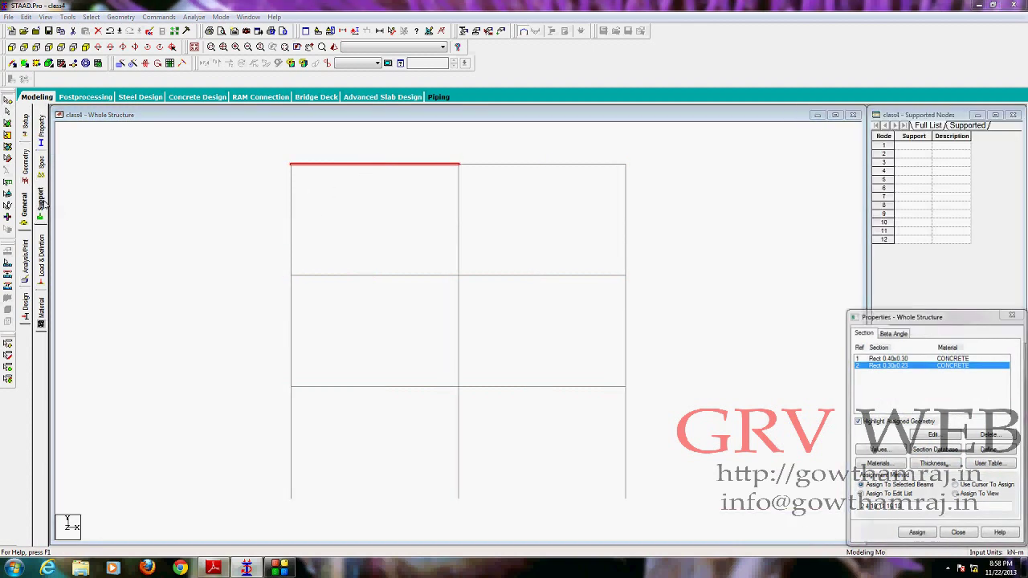
pyautogui.click(945, 454)
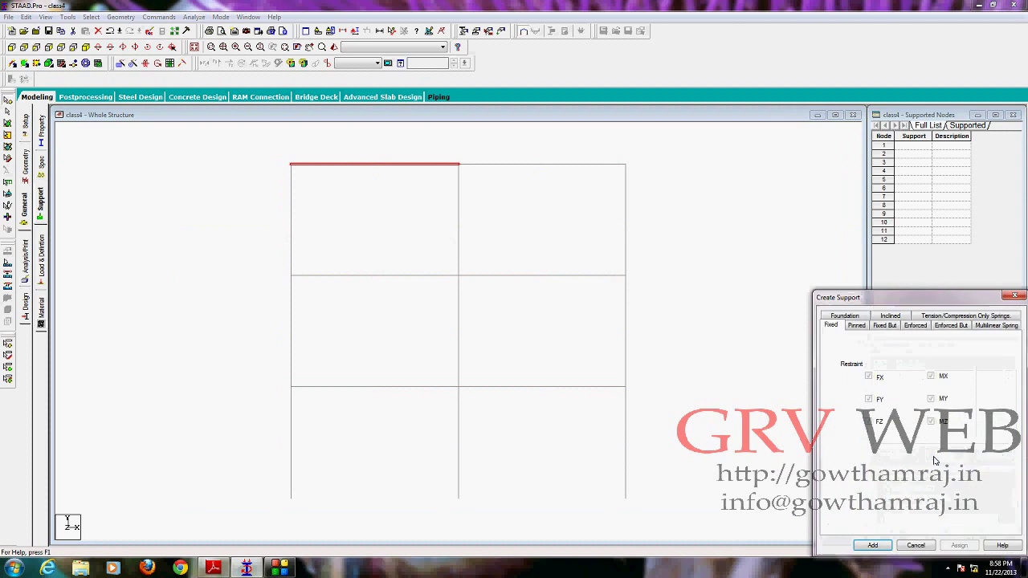
pyautogui.click(872, 546)
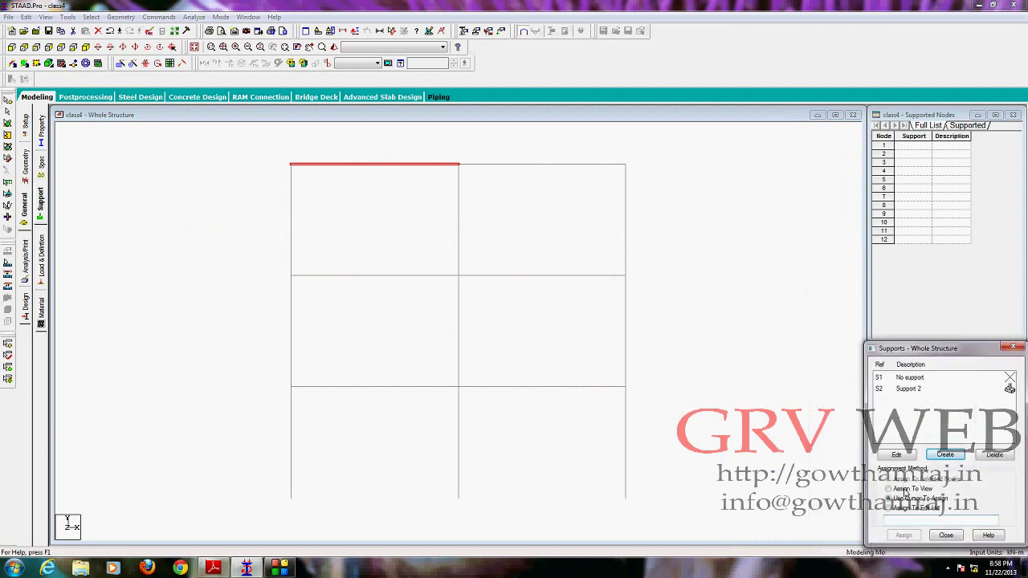
pyautogui.click(916, 390)
# Assign the Fixed support S2 to base nodes 1, 4 and 6.
pyautogui.click(903, 535)
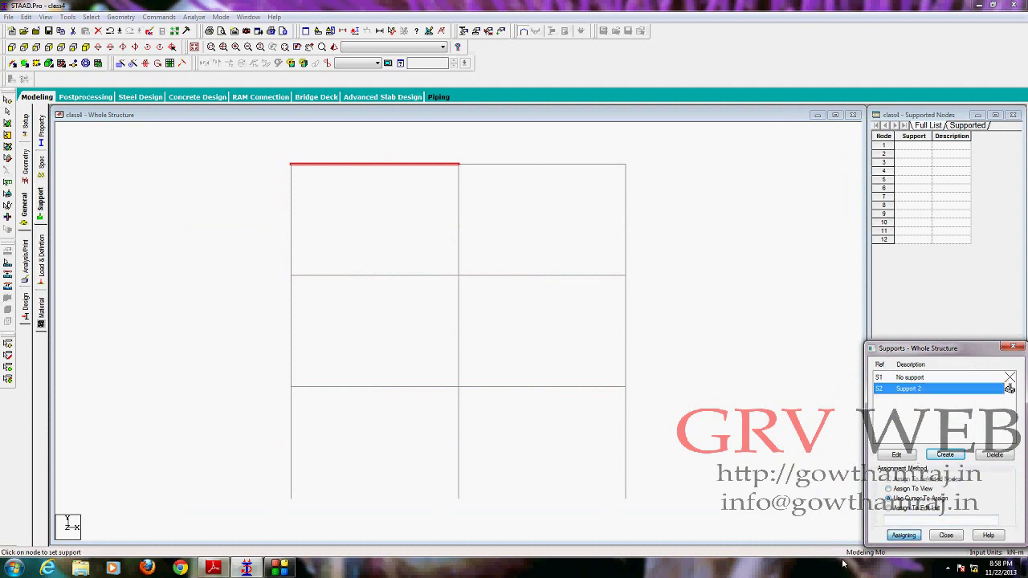
pyautogui.click(292, 500)
pyautogui.click(459, 501)
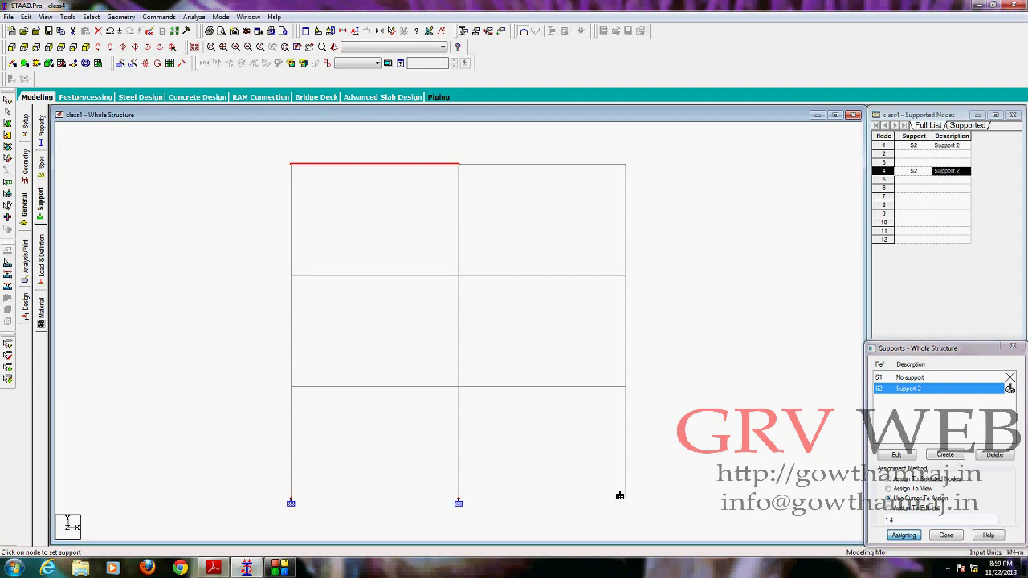
pyautogui.click(627, 501)
pyautogui.click(946, 535)
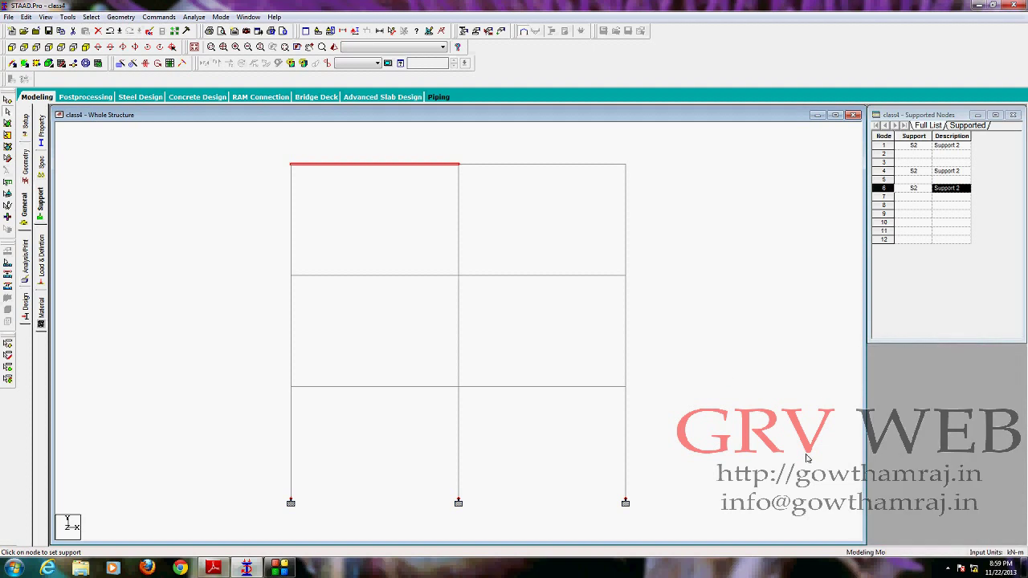
# Create LOAD CASE 1 under Load Case Details.
pyautogui.click(42, 241)
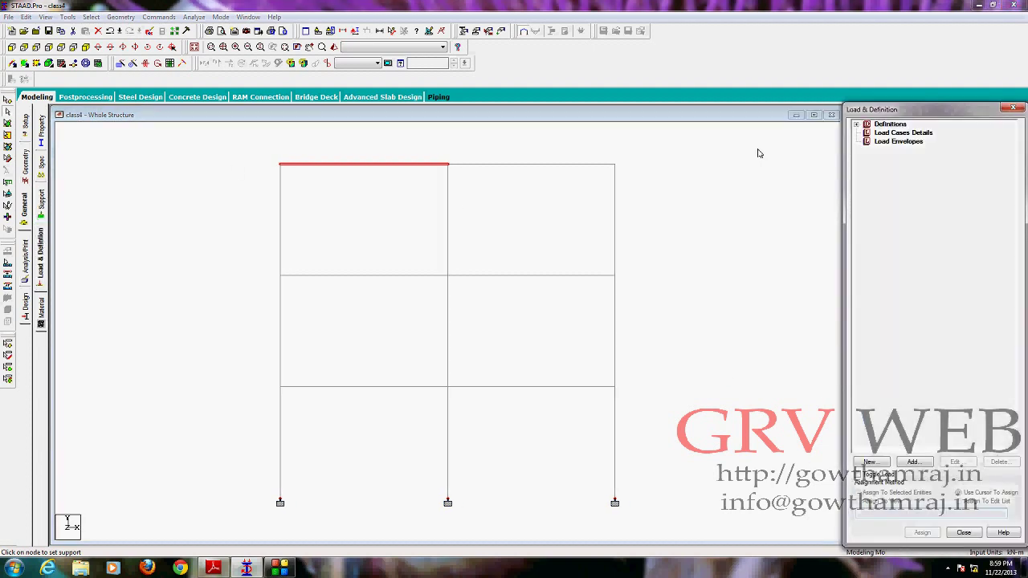
pyautogui.click(884, 133)
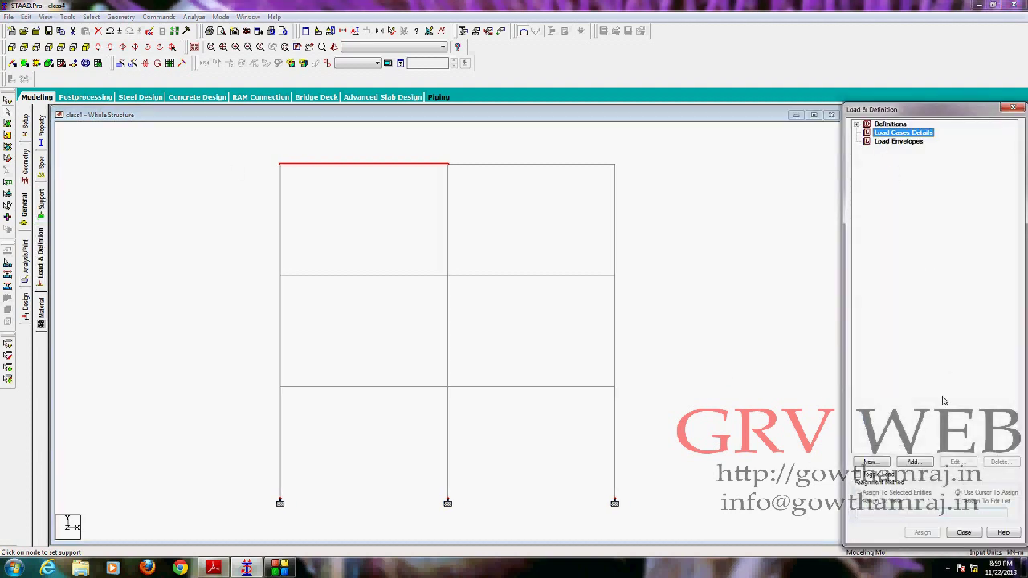
pyautogui.click(915, 462)
pyautogui.click(615, 397)
pyautogui.click(658, 397)
# Add a selfweight load in Y with factor -1 to LOAD CASE 1.
pyautogui.click(907, 142)
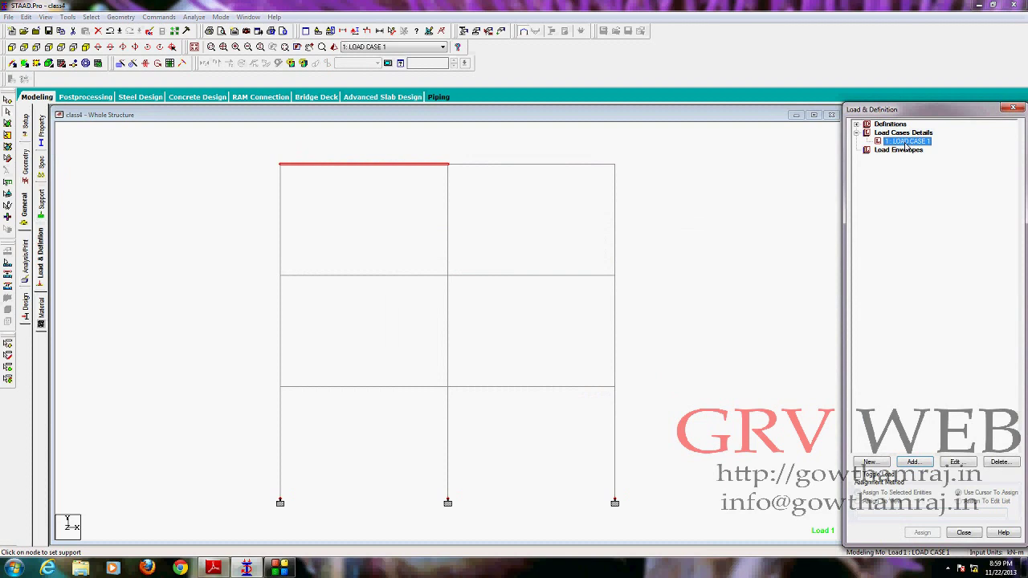
pyautogui.click(914, 463)
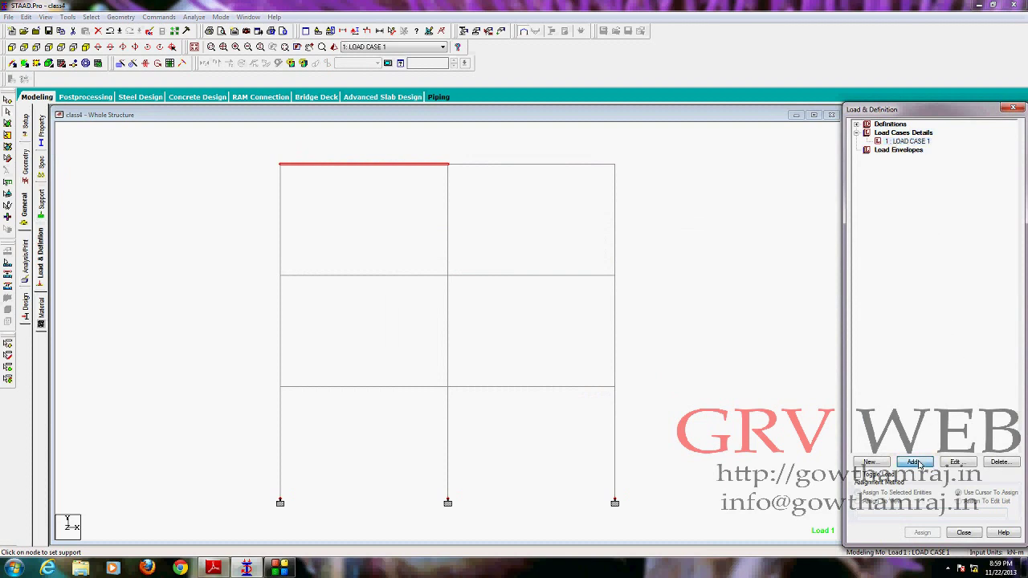
pyautogui.click(376, 112)
pyautogui.click(590, 468)
# Add a nodal load of Fx 10 kN to load case 1.
pyautogui.click(365, 120)
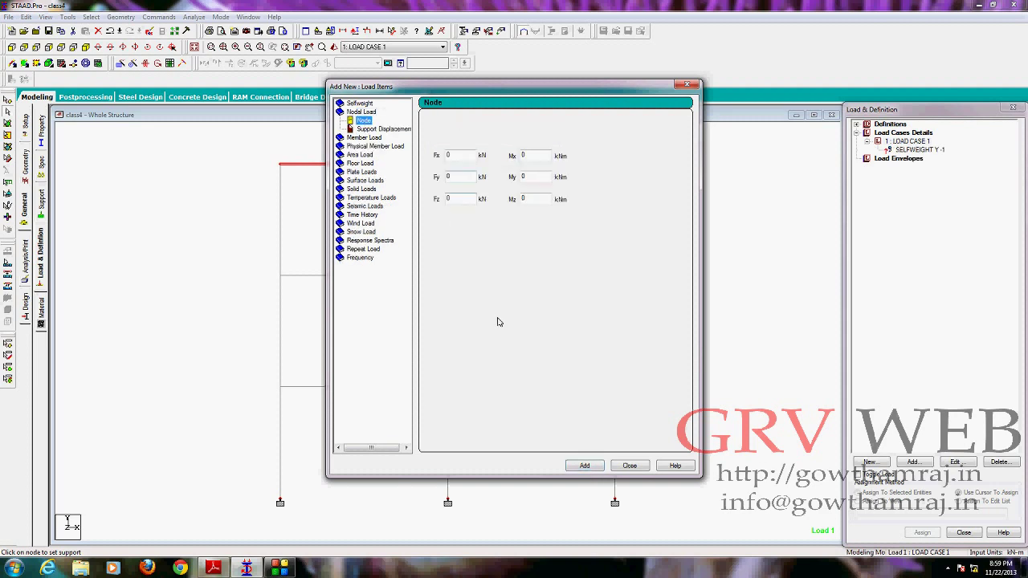
pyautogui.click(216, 568)
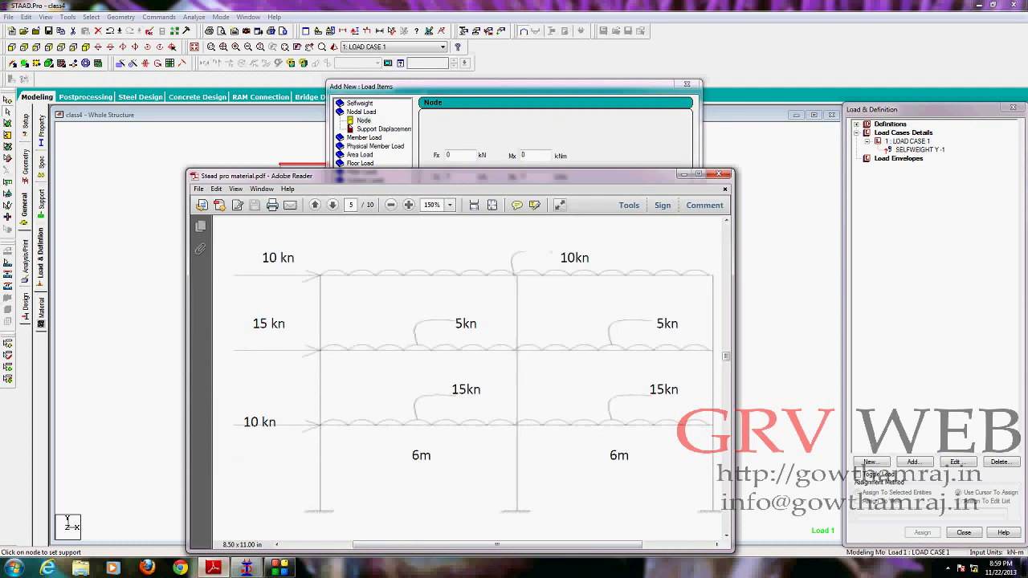
pyautogui.click(529, 133)
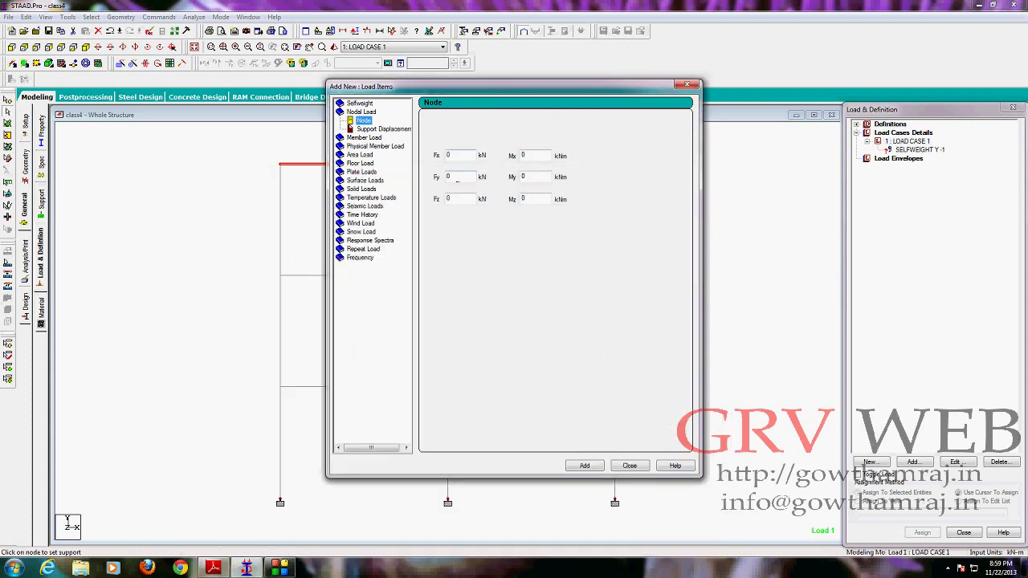
pyautogui.press('Tab')
pyautogui.click(585, 466)
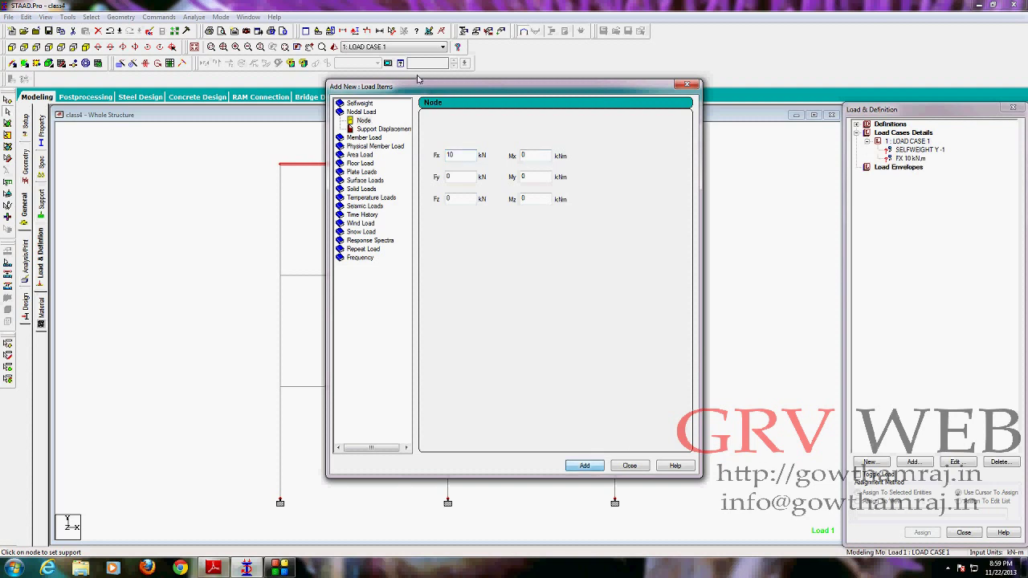
# Add a second nodal load of Fx 15 kN.
pyautogui.click(460, 156)
pyautogui.press('BackSpace')
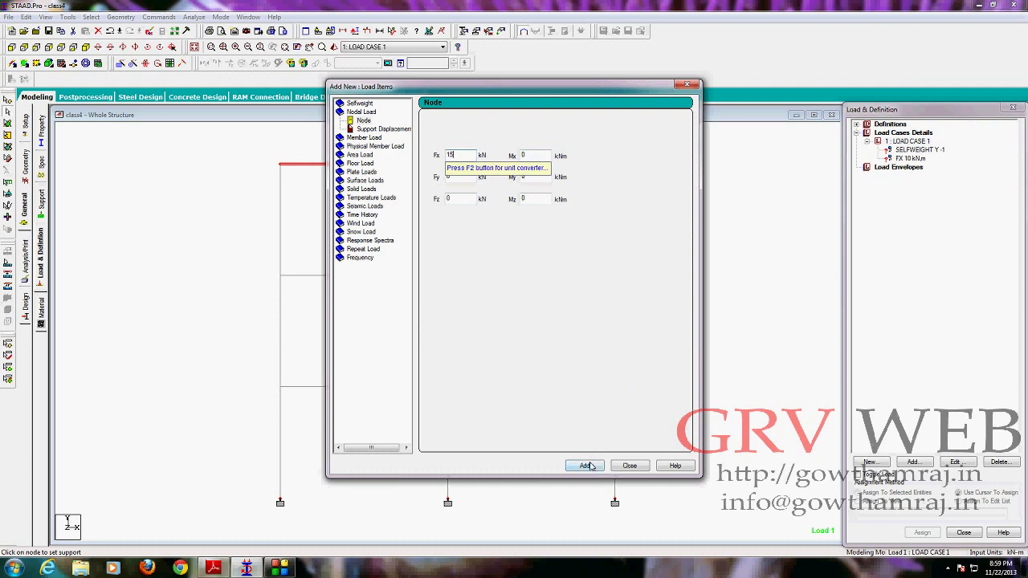
pyautogui.click(589, 466)
pyautogui.click(363, 138)
pyautogui.click(221, 572)
# Add a uniform member load of GY -10 kN/m.
pyautogui.click(216, 571)
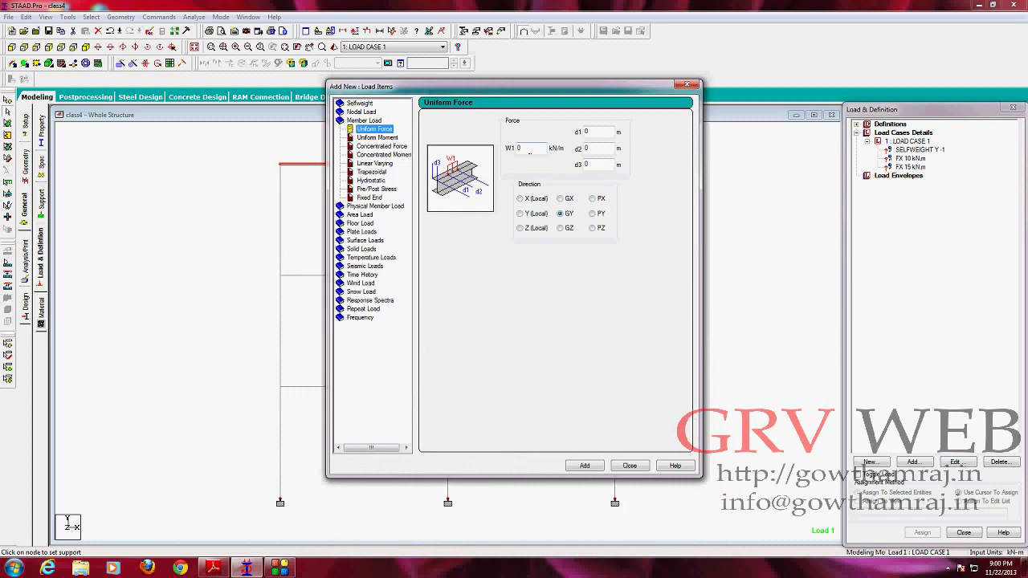
pyautogui.click(529, 150)
pyautogui.click(585, 466)
pyautogui.doubleClick(524, 149)
pyautogui.write('-10')
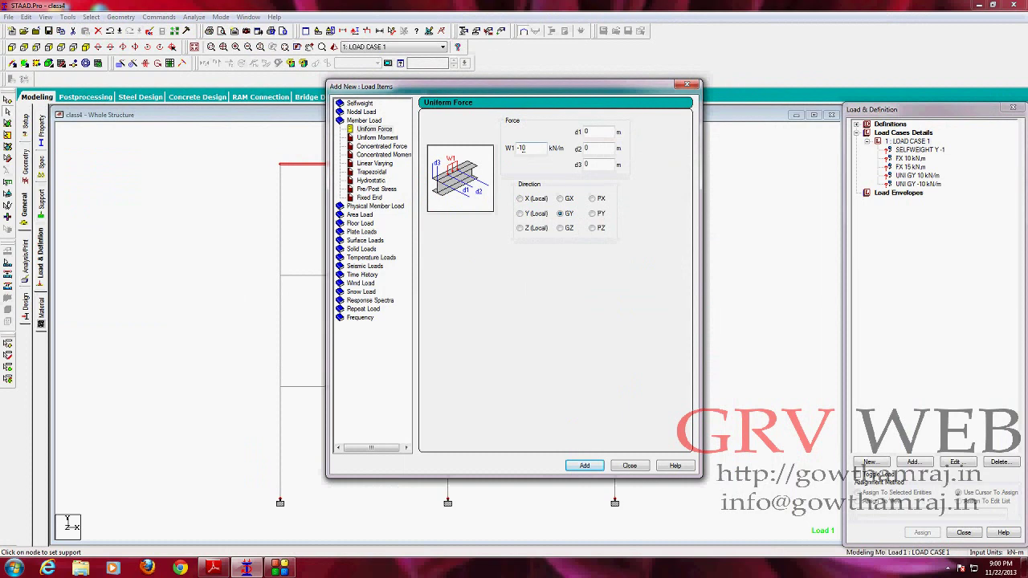
# Add uniform member loads of GY -5 and -15 kN/m.
pyautogui.click(531, 151)
pyautogui.write('-5')
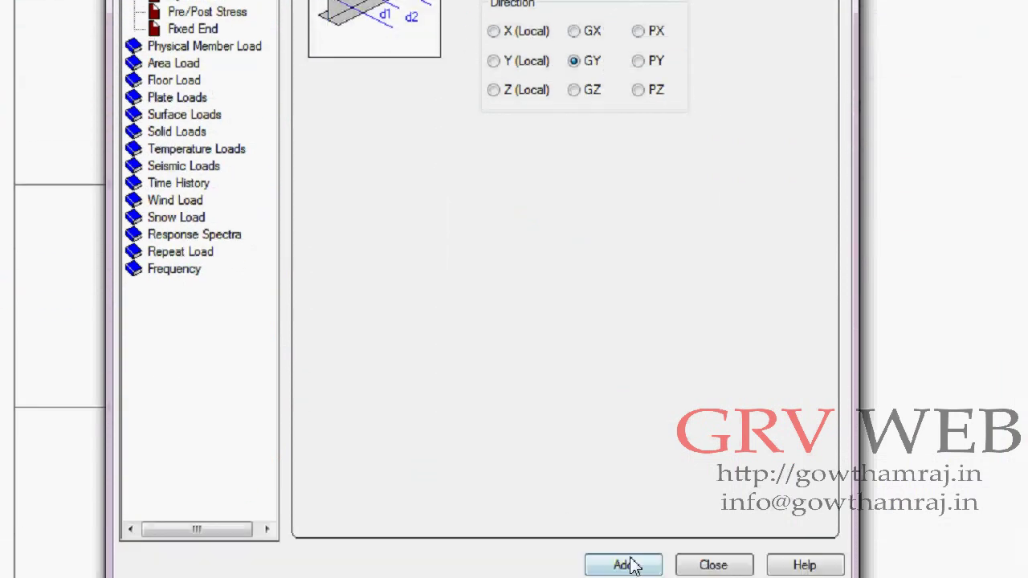
pyautogui.click(631, 557)
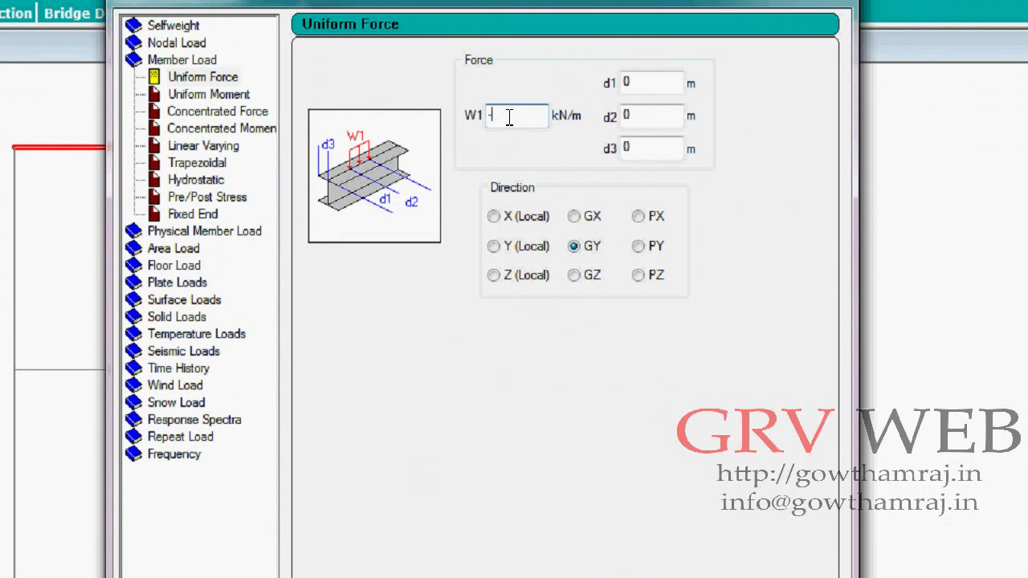
pyautogui.press('BackSpace')
pyautogui.write('1')
pyautogui.write('-1')
pyautogui.write('50')
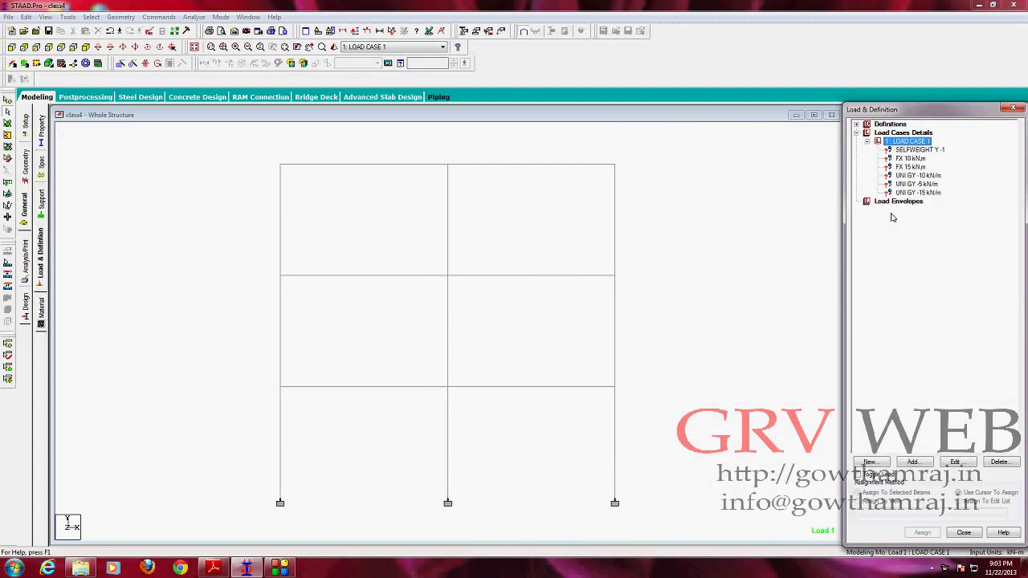
pyautogui.click(912, 177)
# Assign the FX 10 kN load to the top-left and first-floor left nodes.
pyautogui.click(923, 185)
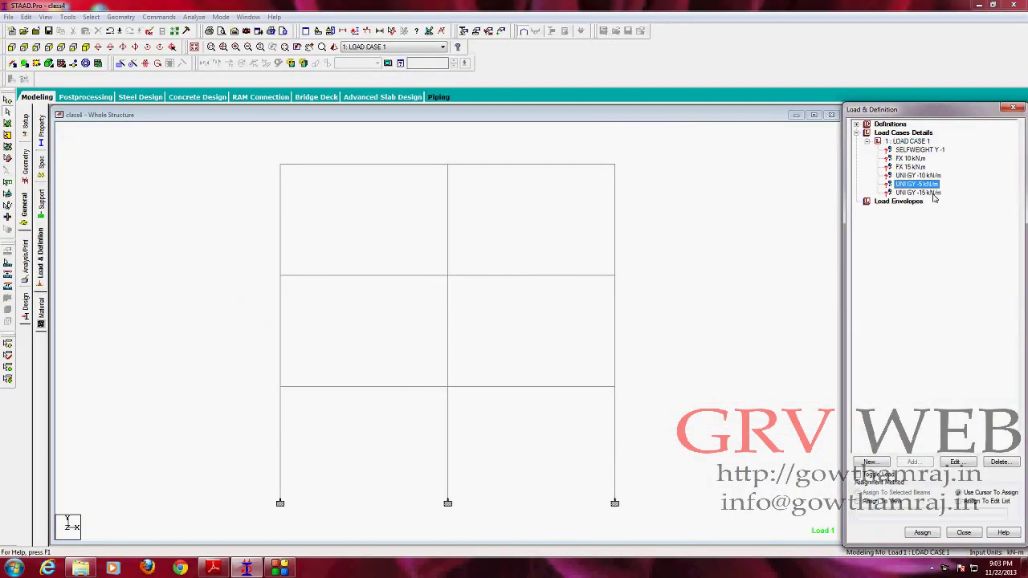
pyautogui.click(932, 194)
pyautogui.click(918, 159)
pyautogui.click(760, 239)
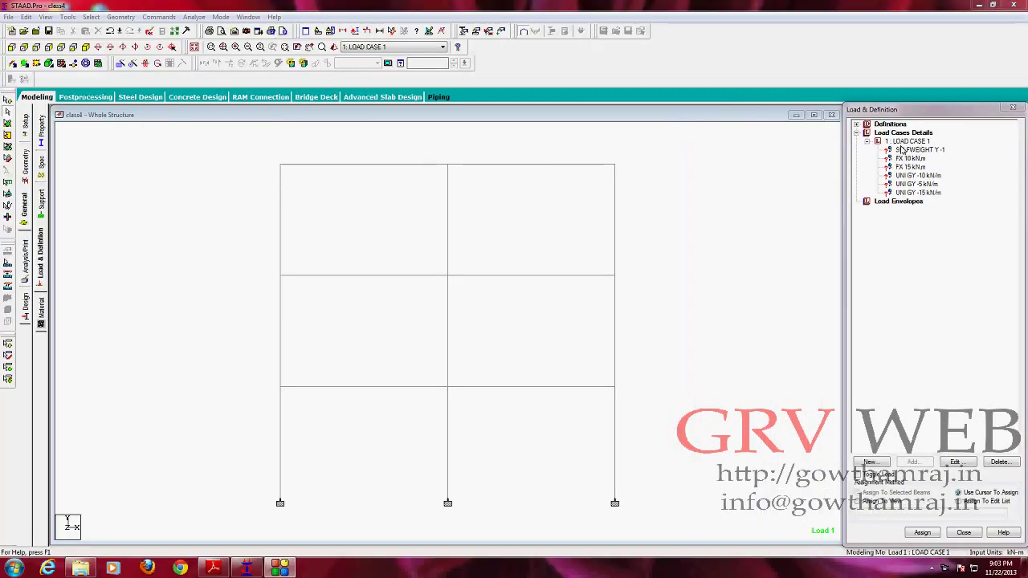
pyautogui.click(910, 159)
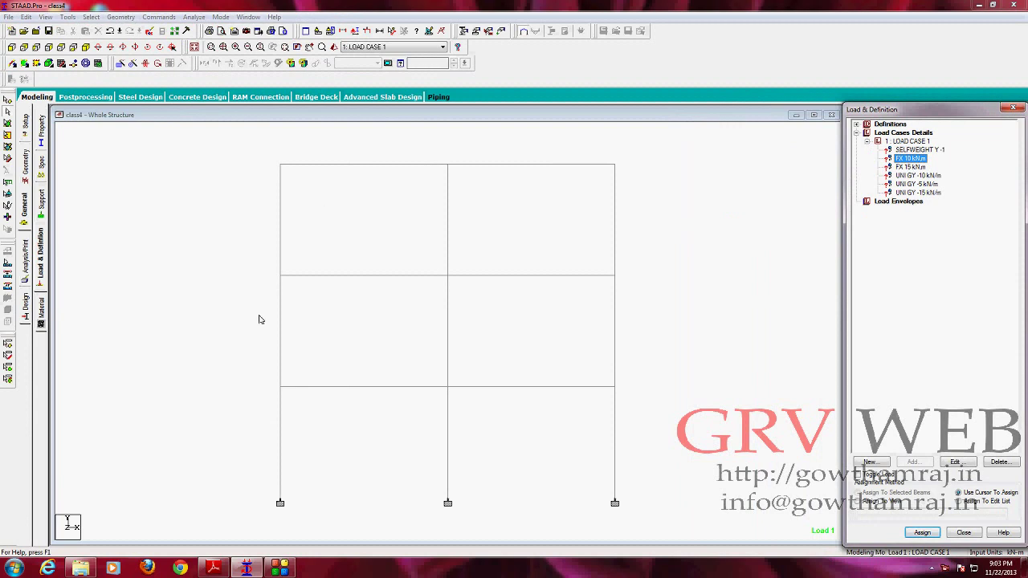
pyautogui.click(215, 570)
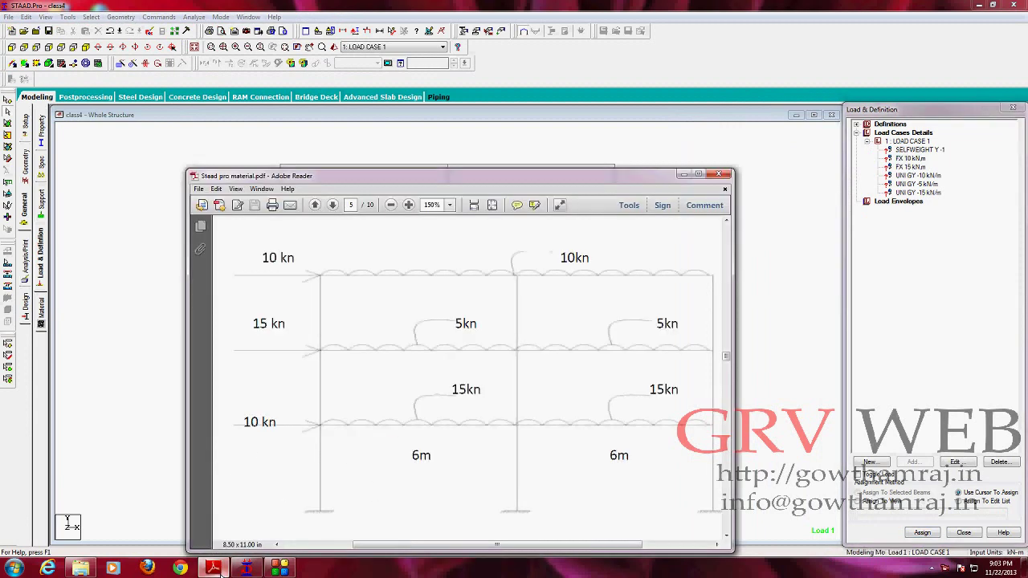
pyautogui.click(221, 571)
pyautogui.click(922, 533)
pyautogui.click(281, 166)
pyautogui.click(281, 389)
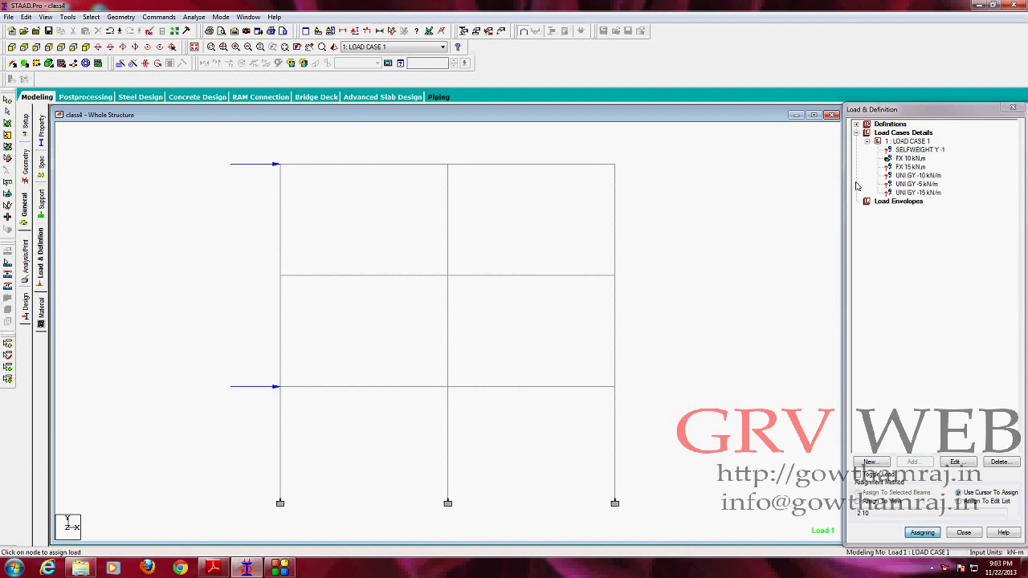
# Assign the FX 15 kN load to the second-floor left node.
pyautogui.click(911, 167)
pyautogui.click(930, 534)
pyautogui.click(914, 534)
pyautogui.click(280, 276)
# Assign UNI GY -10 kN/m to both roof beams.
pyautogui.click(922, 176)
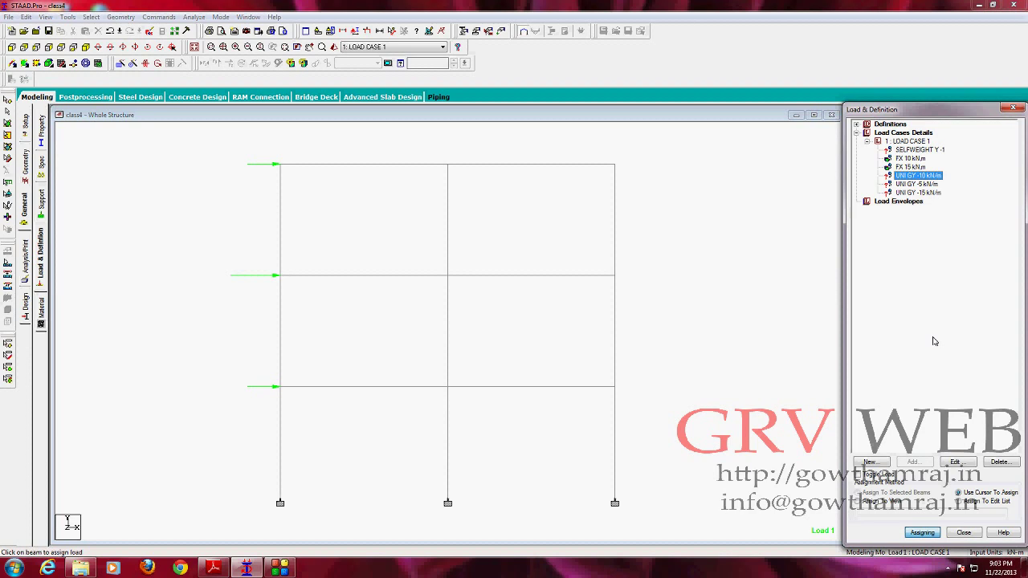
pyautogui.click(920, 534)
pyautogui.click(395, 166)
pyautogui.click(469, 166)
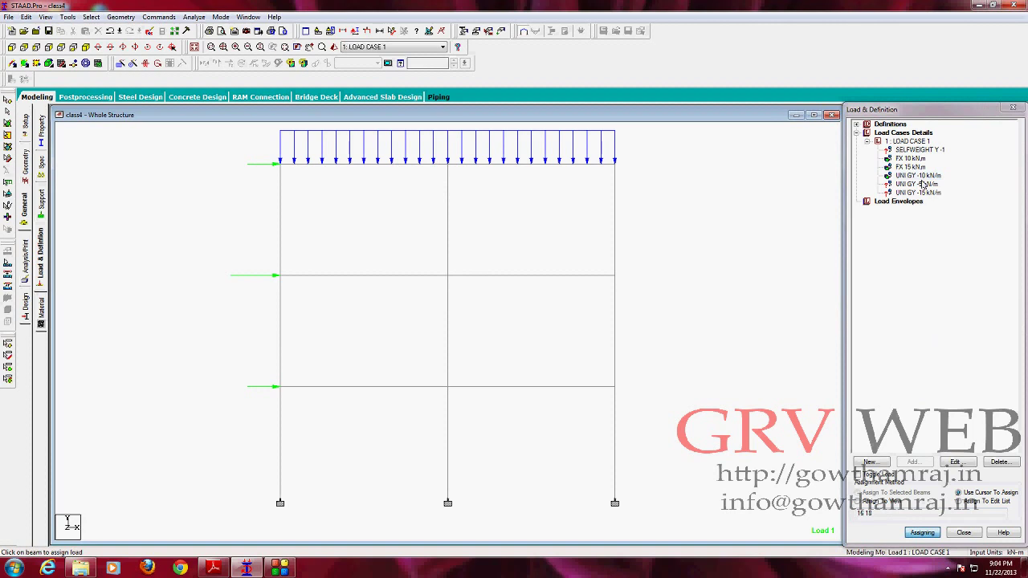
pyautogui.click(213, 568)
pyautogui.click(213, 568)
# Assign -5 kN/m to the middle beams and -15 kN/m to the lowest beams.
pyautogui.click(917, 184)
pyautogui.click(400, 275)
pyautogui.click(494, 278)
pyautogui.click(919, 193)
pyautogui.click(382, 389)
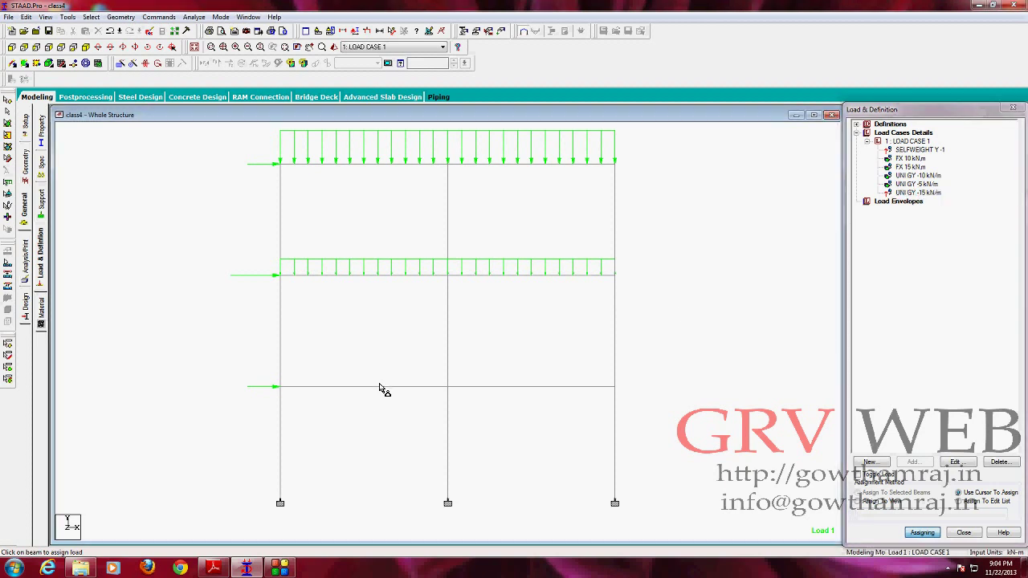
pyautogui.click(524, 389)
pyautogui.click(921, 533)
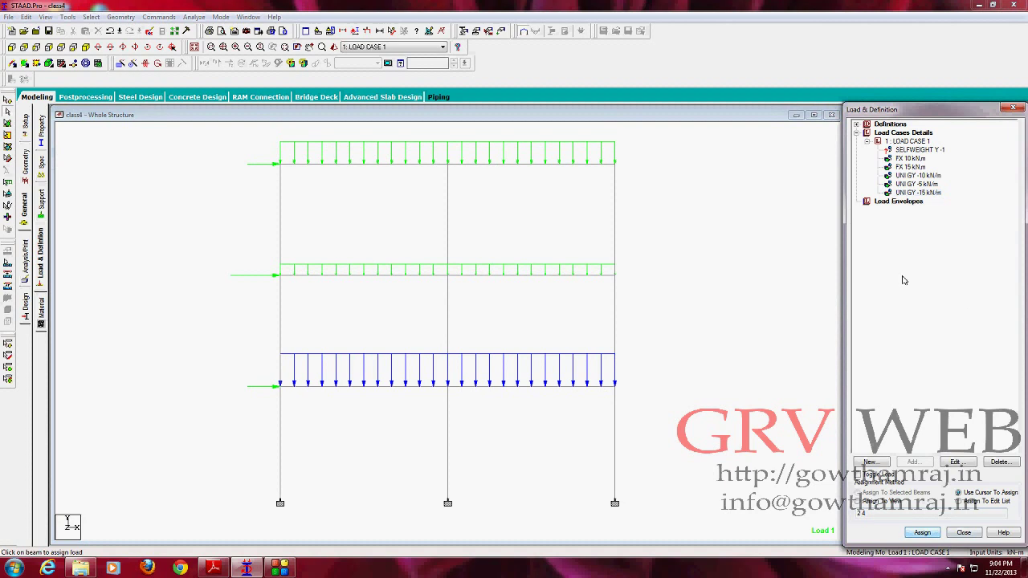
# Apply the selfweight load to all members in view.
pyautogui.click(905, 150)
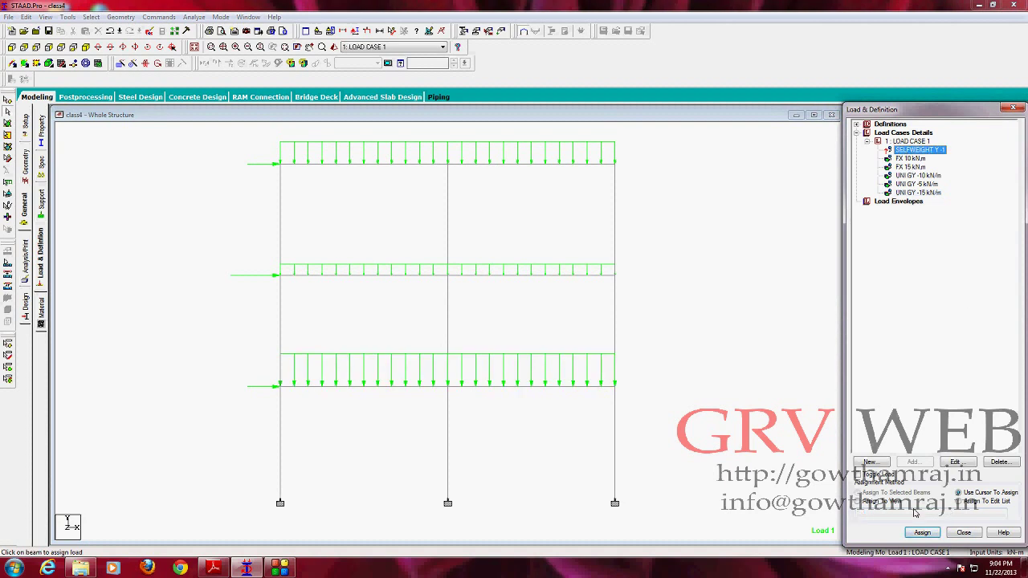
pyautogui.click(884, 501)
pyautogui.click(921, 533)
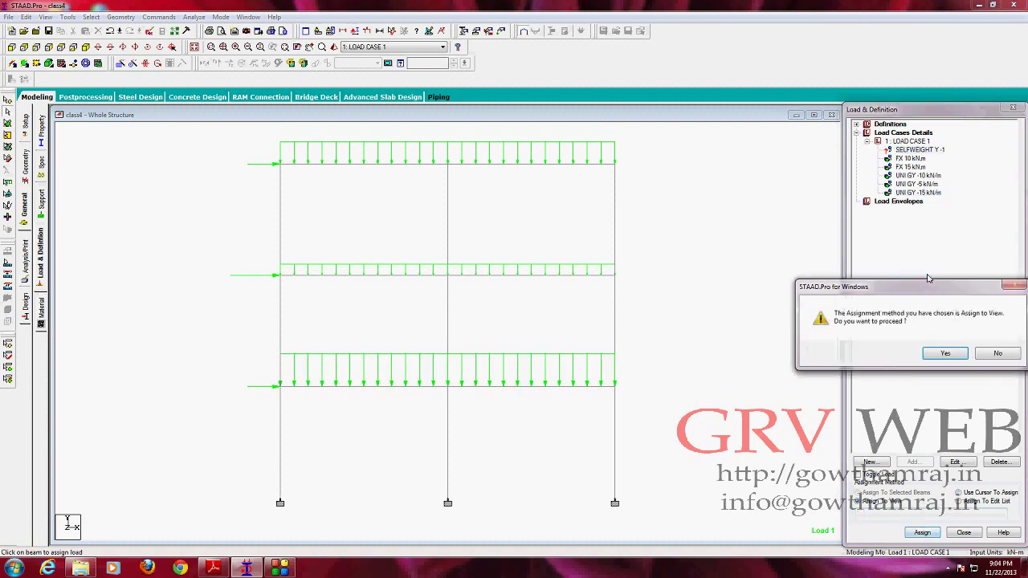
pyautogui.click(946, 354)
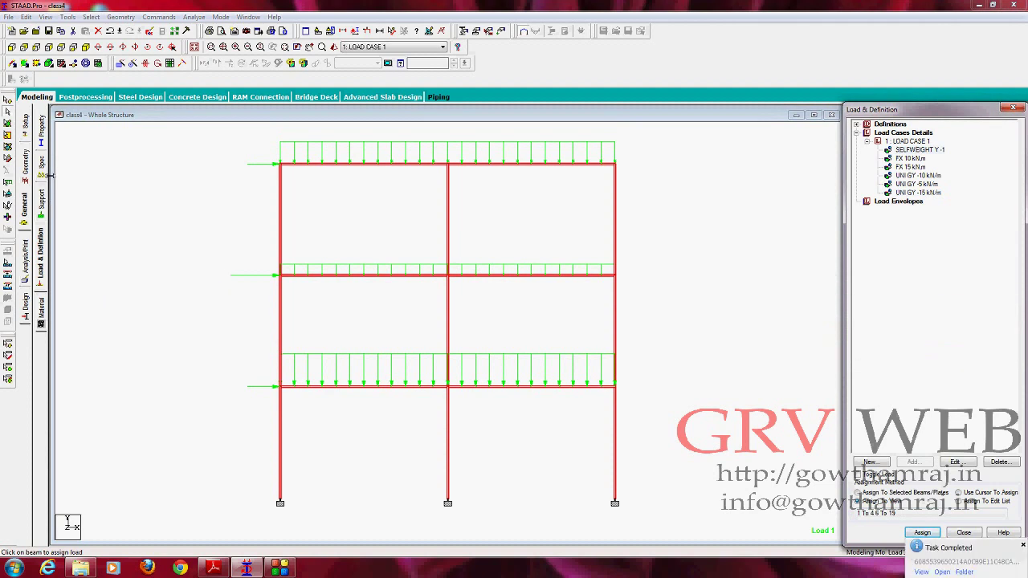
# Add the PERFORM ANALYSIS command.
pyautogui.click(24, 261)
pyautogui.click(487, 399)
pyautogui.click(566, 399)
# Add PRINT ANALYSIS RESULTS as a post-print command and run the analysis.
pyautogui.click(41, 216)
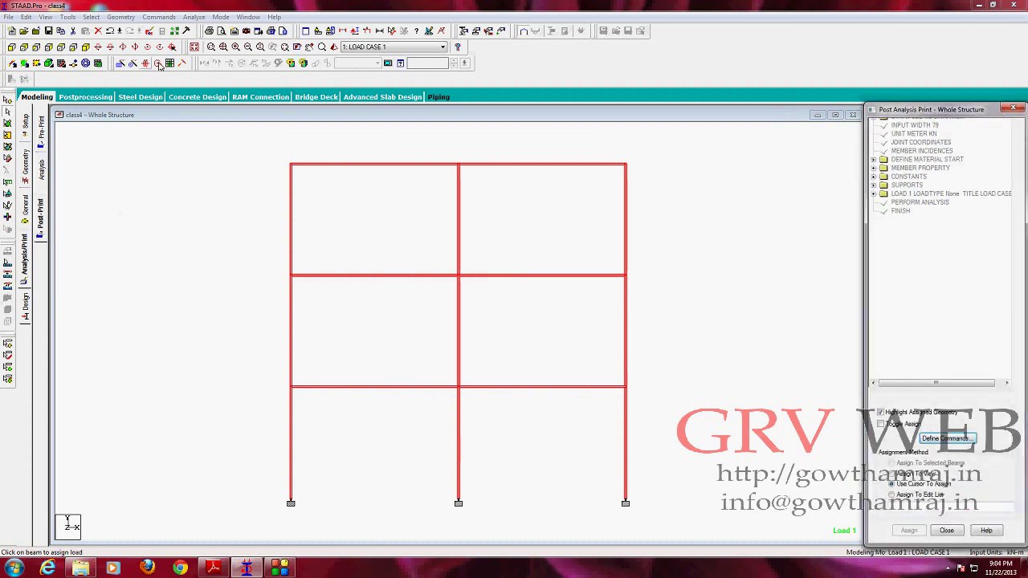
pyautogui.click(945, 439)
pyautogui.click(419, 164)
pyautogui.click(485, 409)
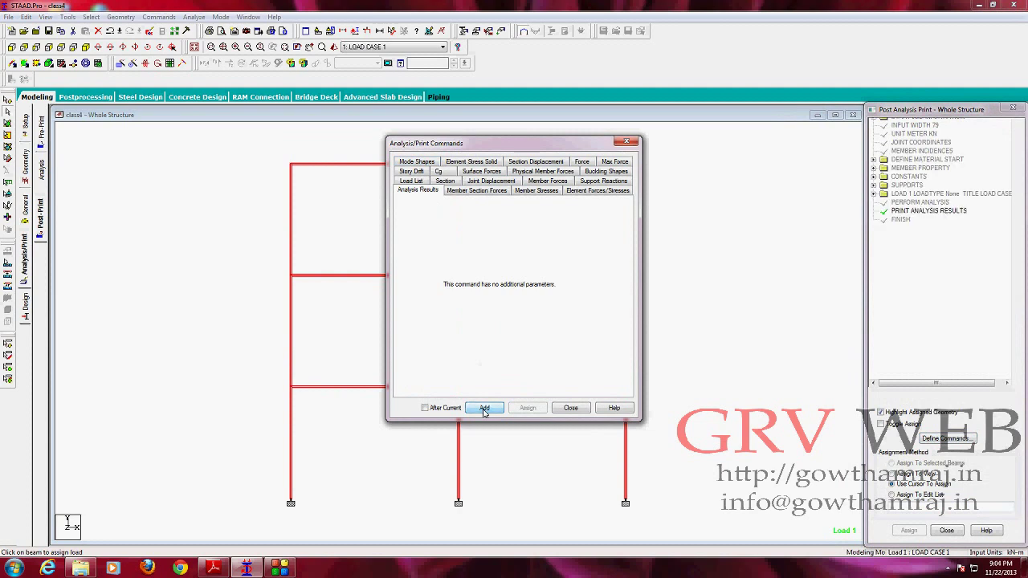
pyautogui.click(569, 409)
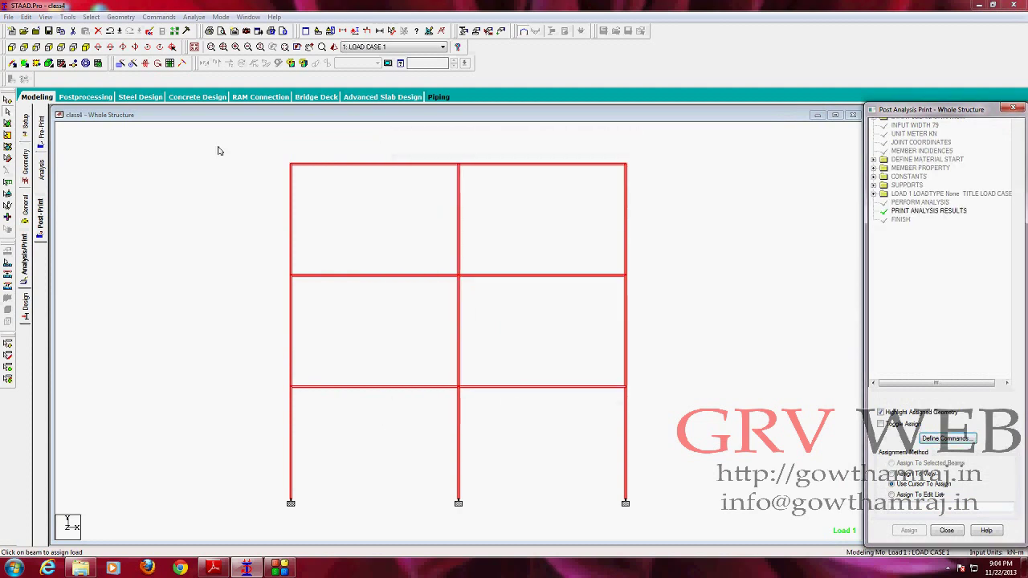
pyautogui.click(194, 17)
pyautogui.click(211, 30)
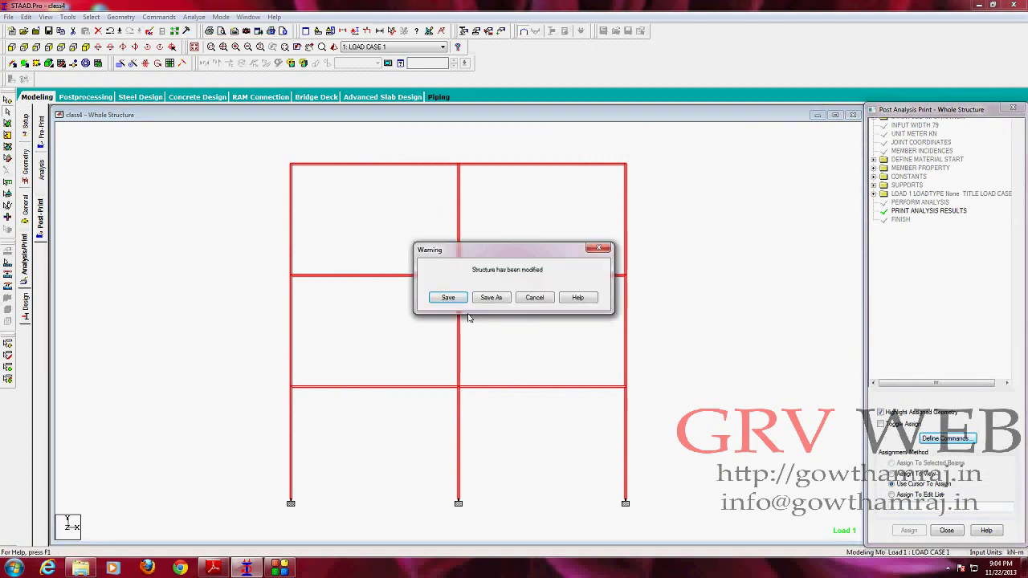